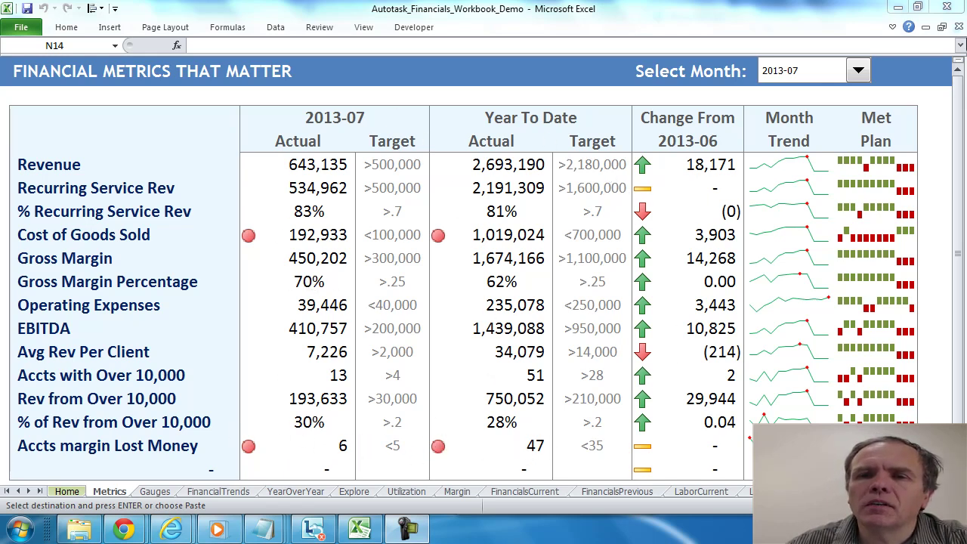
Step: Switch the financial metrics dashboard to month 2013-09
left_click(858, 71)
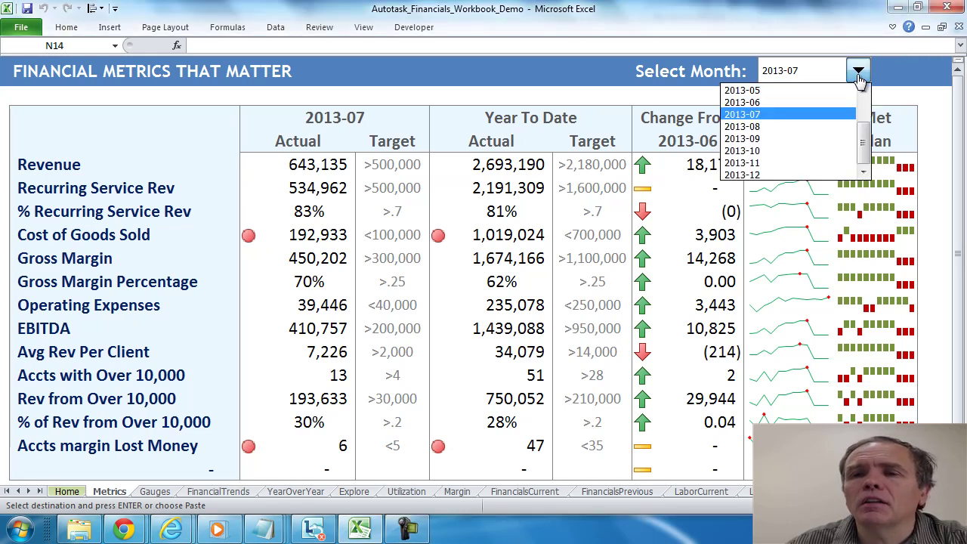
left_click(831, 140)
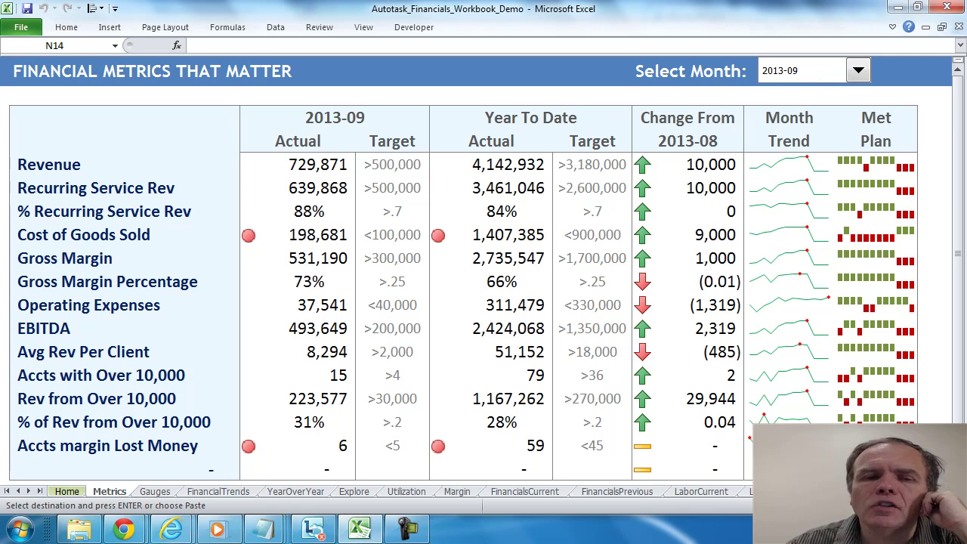
Step: Go to the workbook's settings sheet and view the year options for the current fiscal month and year start
left_click(29, 491)
left_click(28, 491)
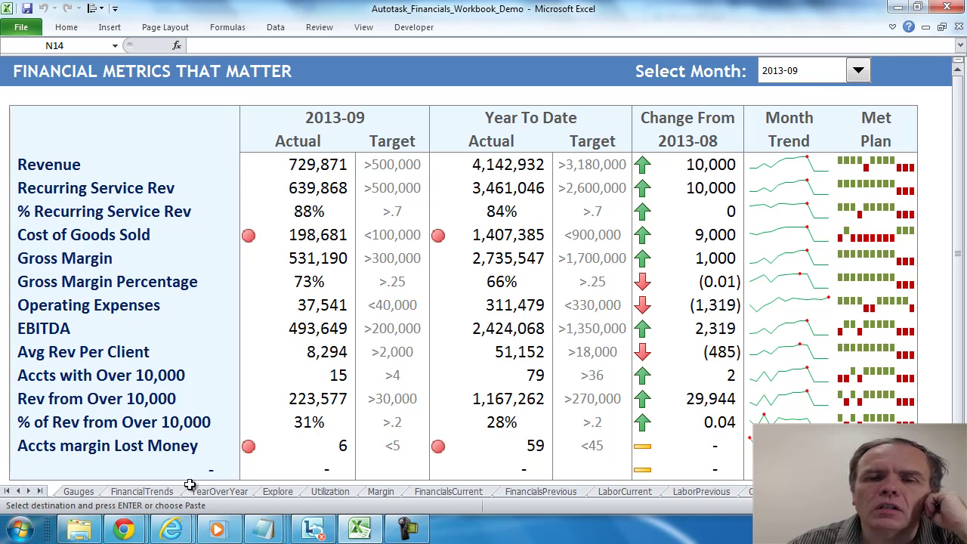
left_click_drag(190, 484, 752, 497)
left_click(764, 491)
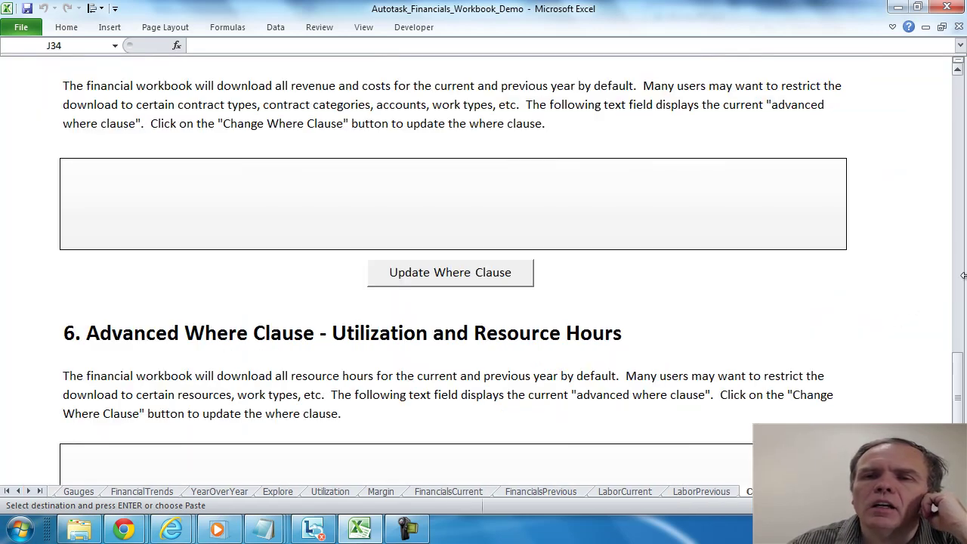
left_click(958, 91)
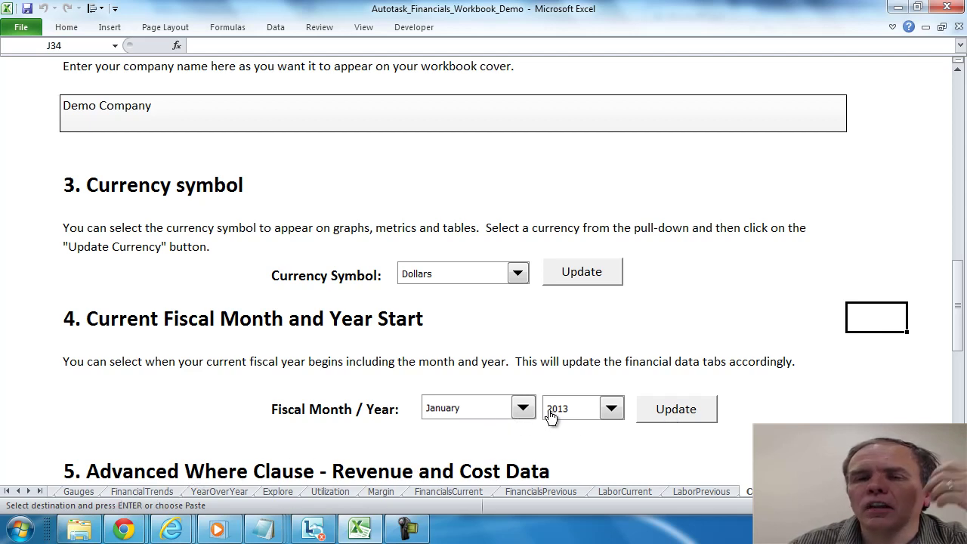
left_click(612, 409)
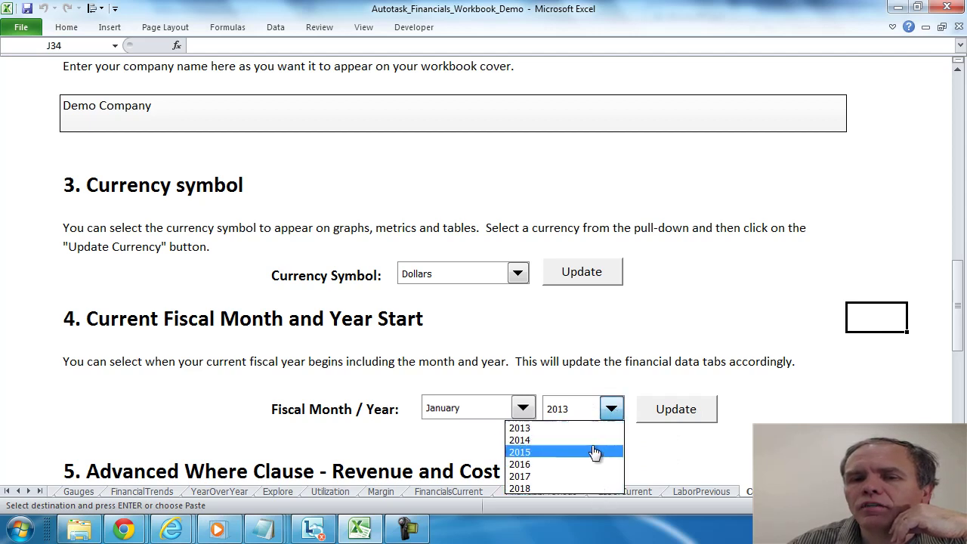
left_click(784, 428)
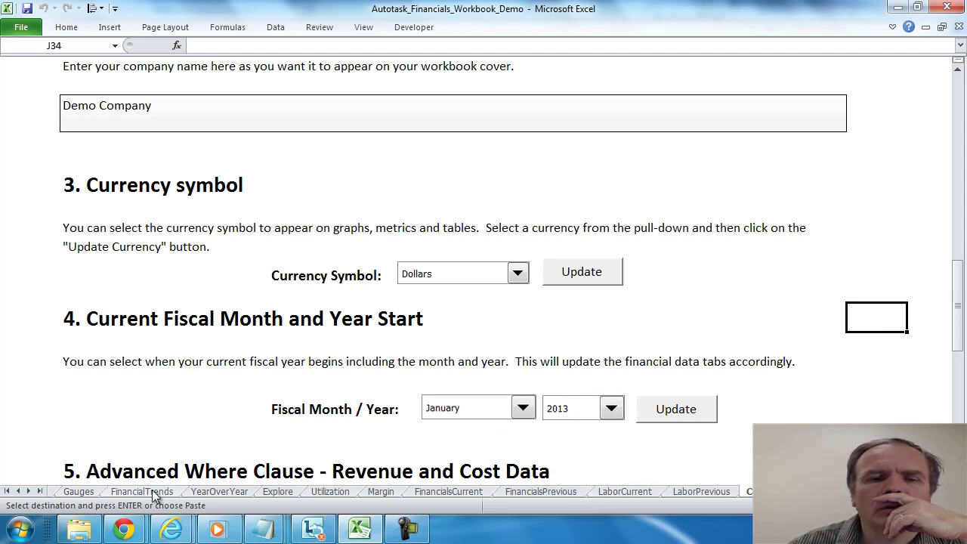
left_click(611, 408)
left_click(479, 496)
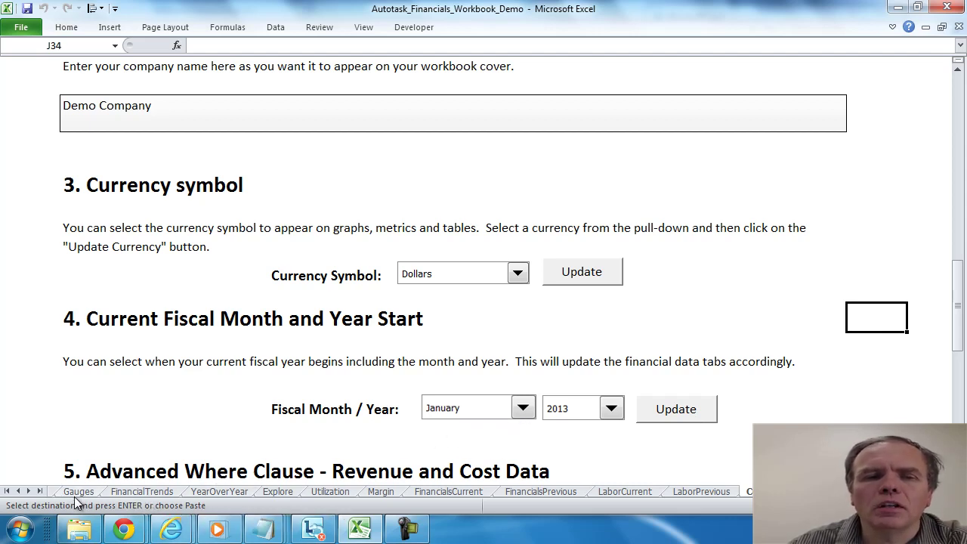
Step: Return to the Metrics sheet and show the metrics for month 2013-01
left_click(18, 491)
left_click(18, 491)
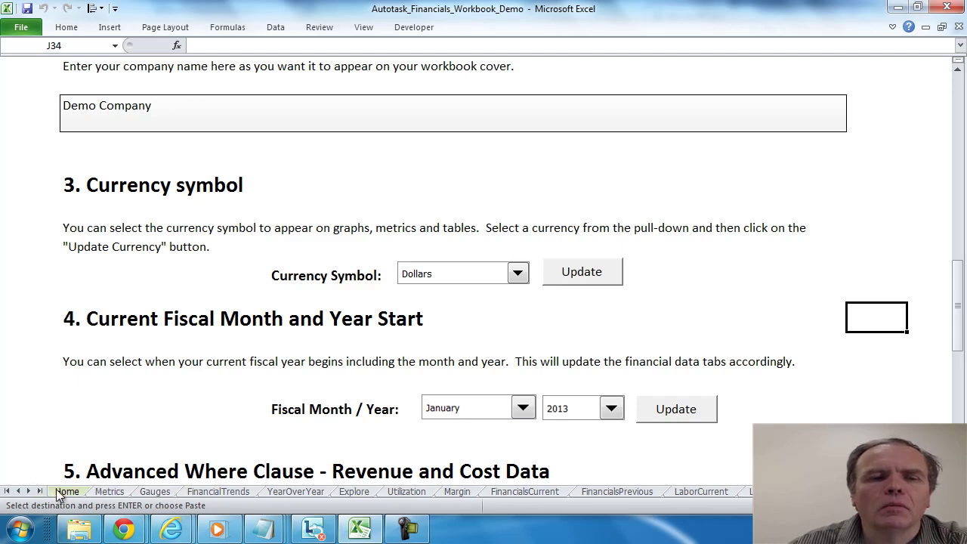
left_click(109, 492)
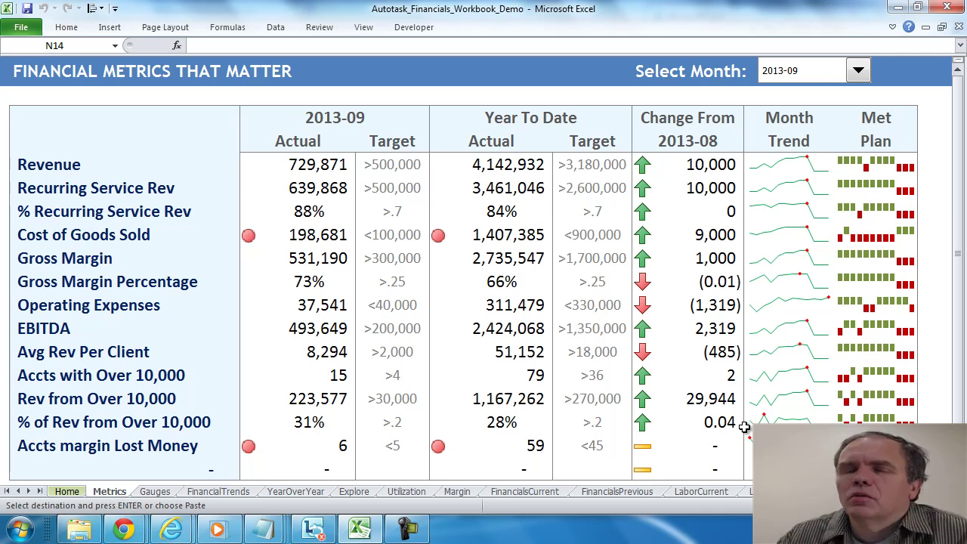
left_click(859, 70)
scroll(863, 128, "up", 2)
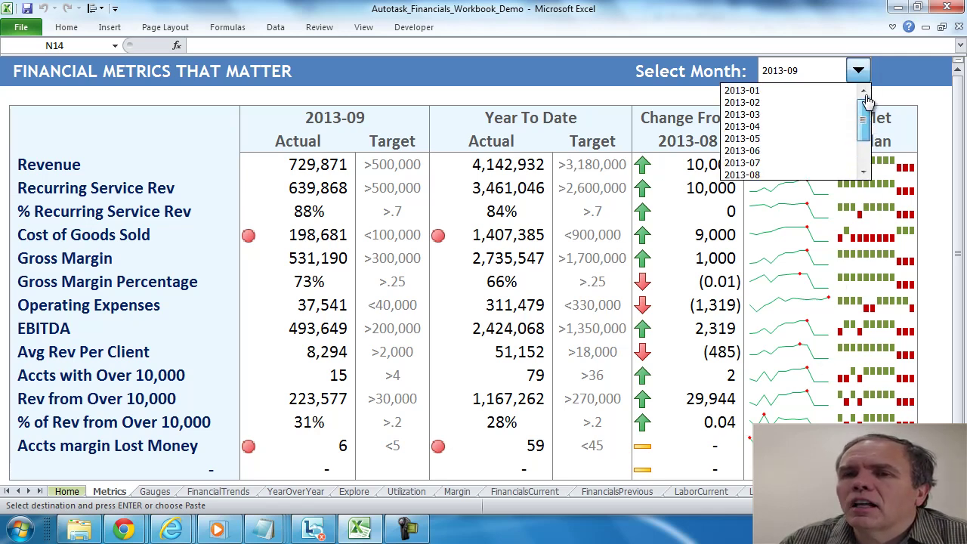
left_click(833, 96)
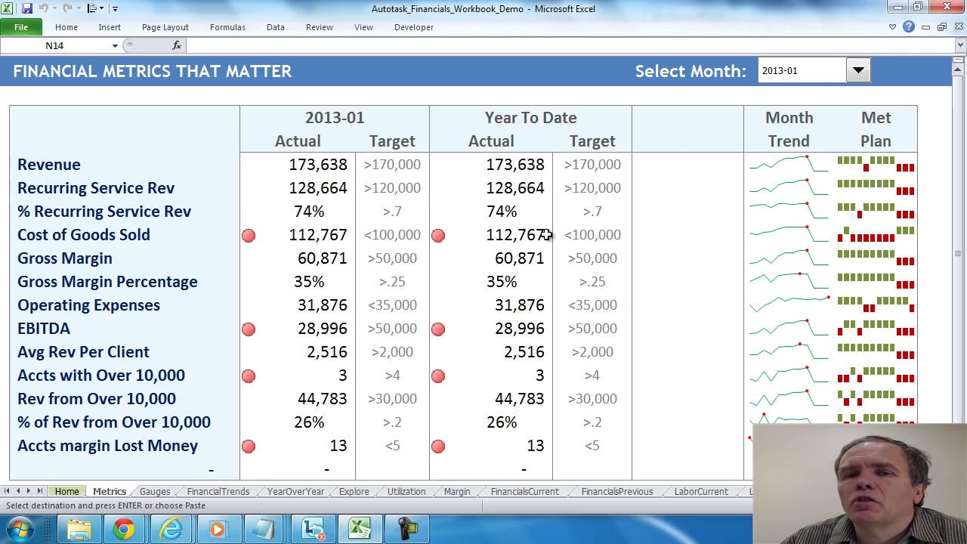
Step: Advance the metrics month to 2013-02 and 2013-03, and select the monthly actual for Rev from Over 10,000
left_click(859, 70)
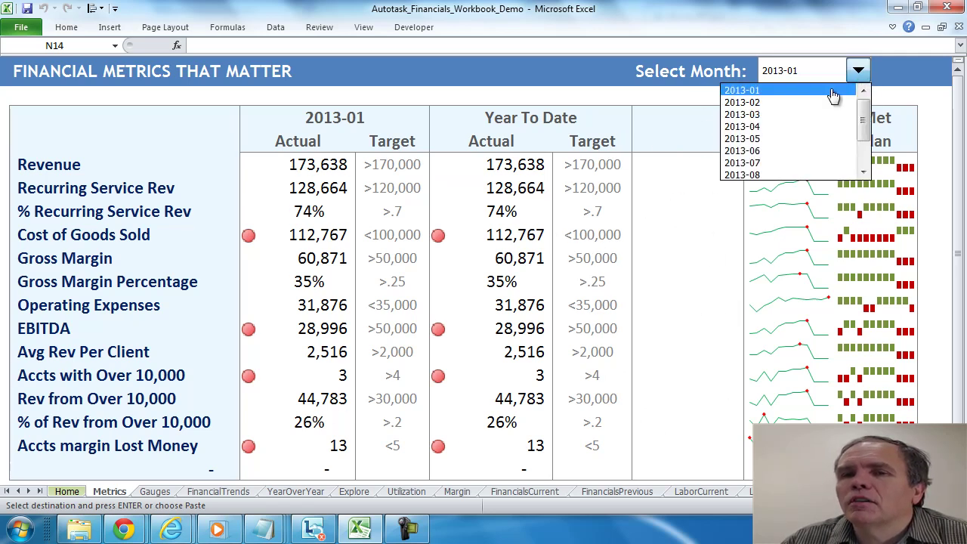
left_click(822, 99)
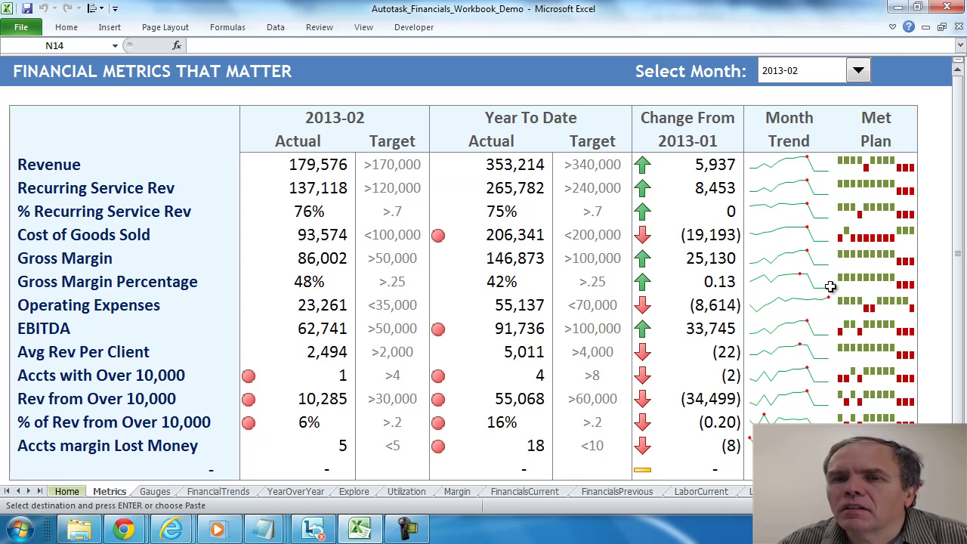
left_click(858, 71)
left_click(844, 103)
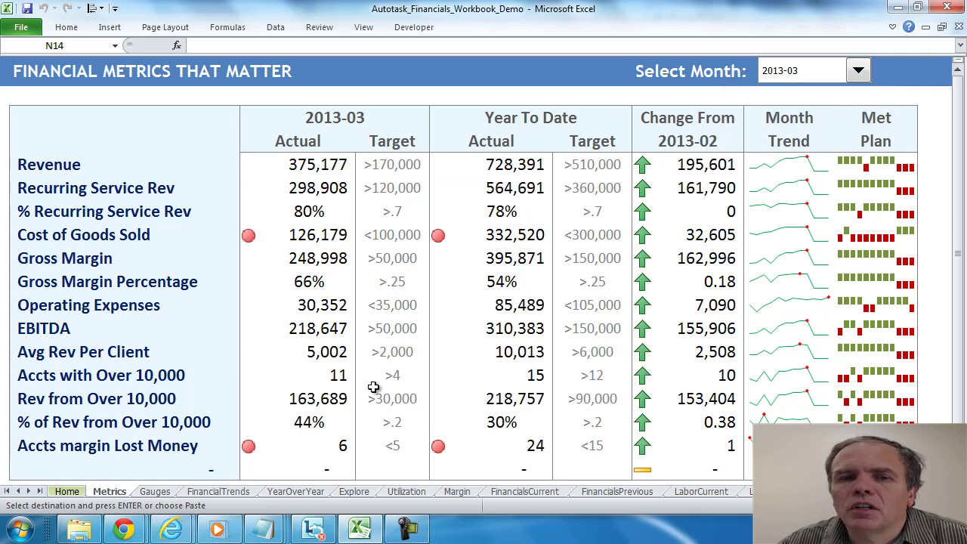
left_click(312, 403)
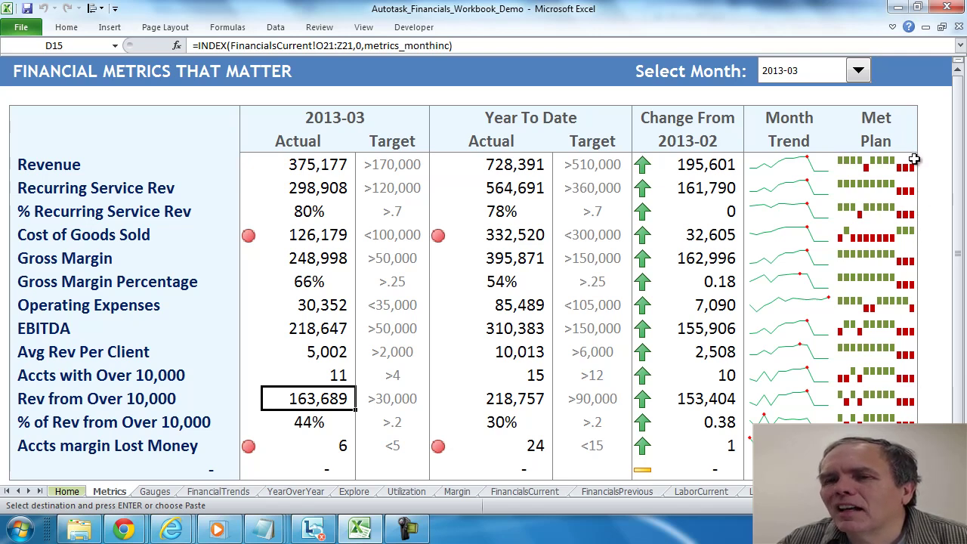
Step: Browse the available months and show the metrics for 2013-07
left_click(865, 76)
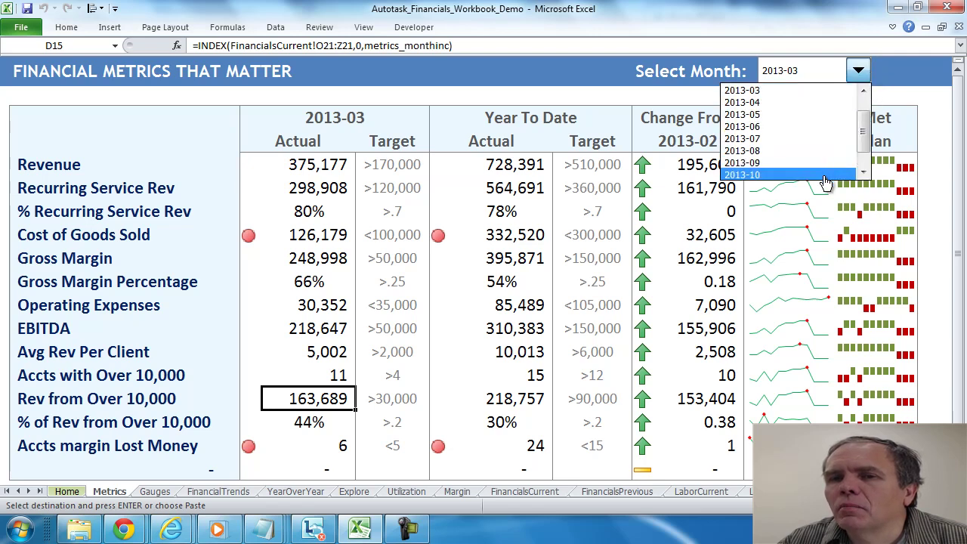
left_click(943, 143)
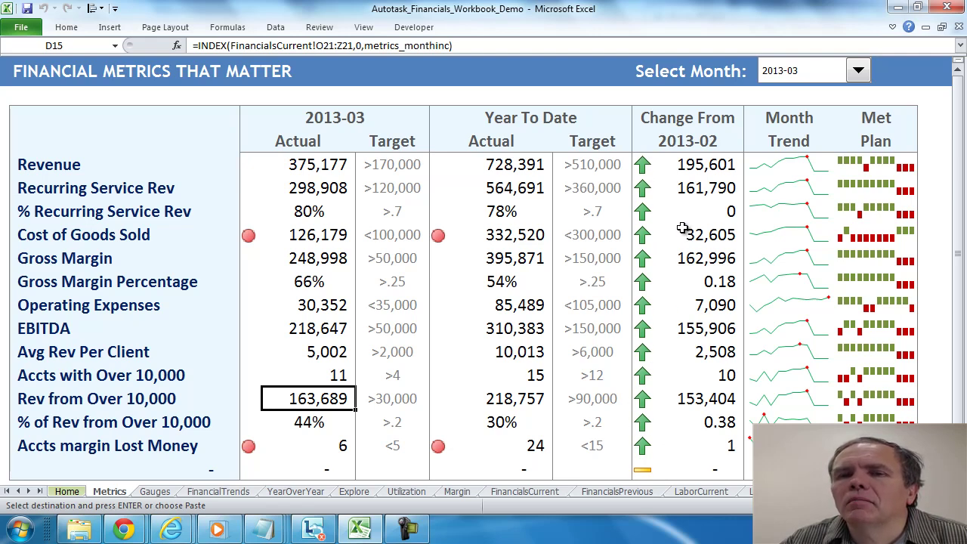
left_click(858, 71)
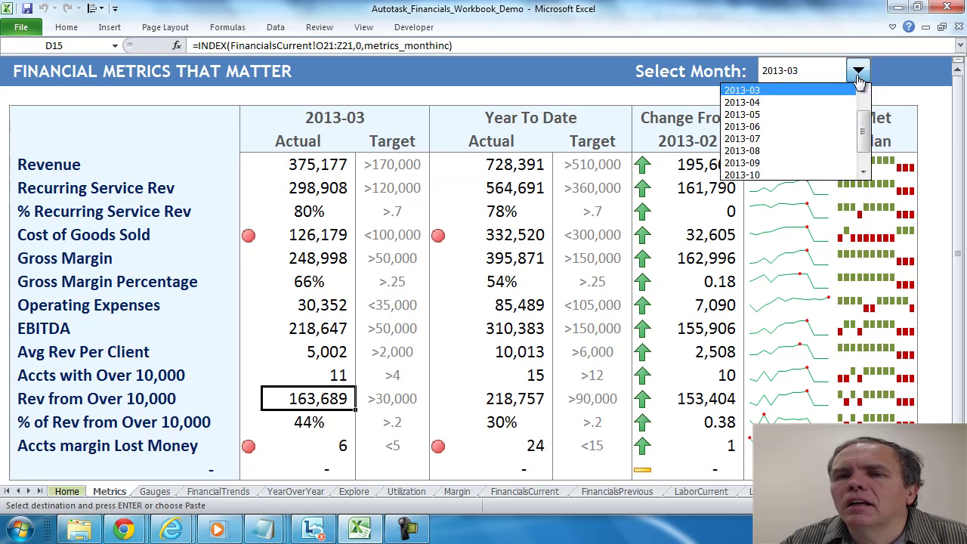
left_click(793, 141)
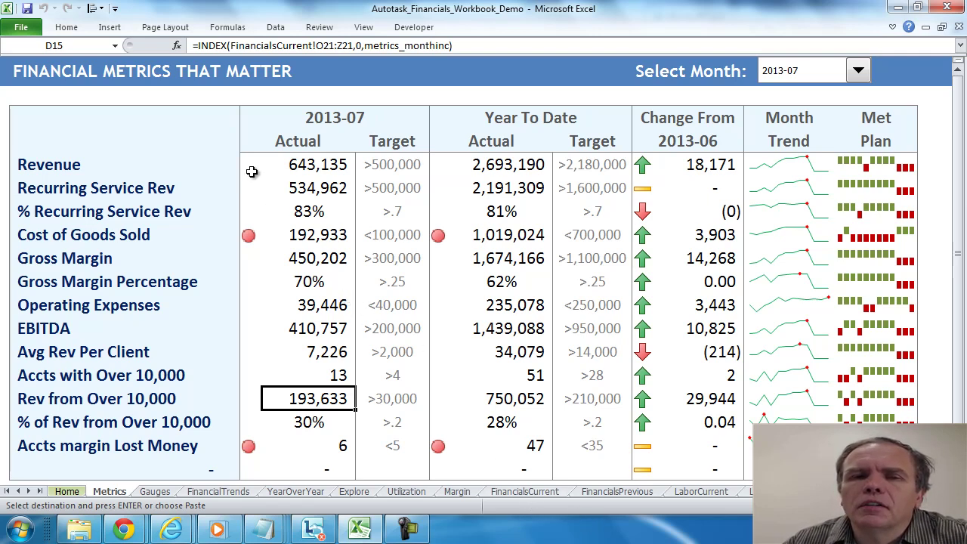
Step: On the FinancialsCurrent sheet, trace the 2013-01 Revenue formula in O11 to Total Revenue in O50 and inspect that cell's formula
left_click(533, 492)
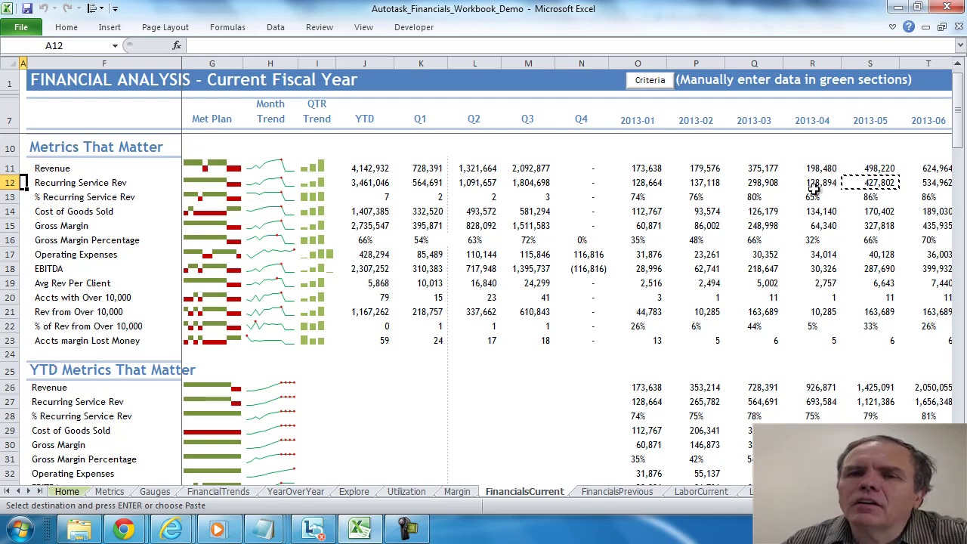
left_click(647, 169)
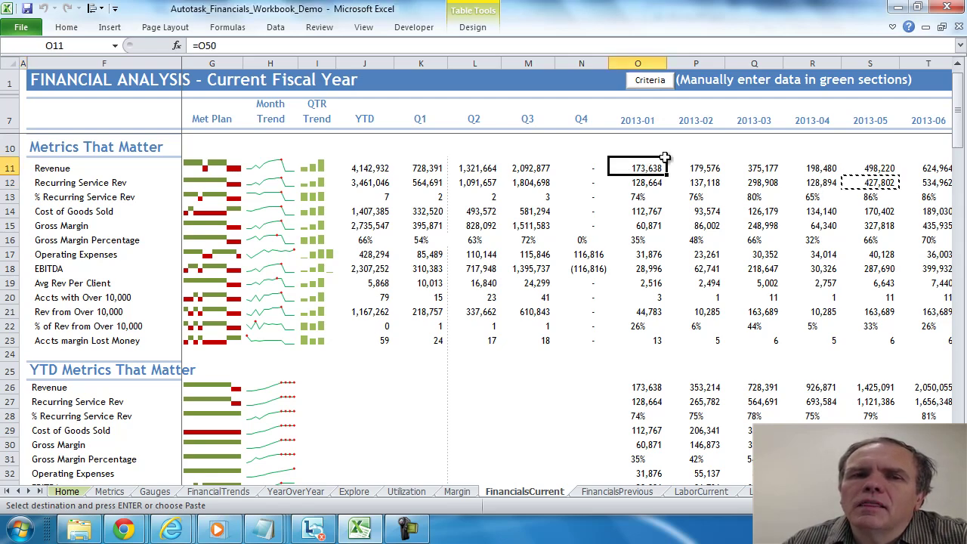
left_click(302, 47)
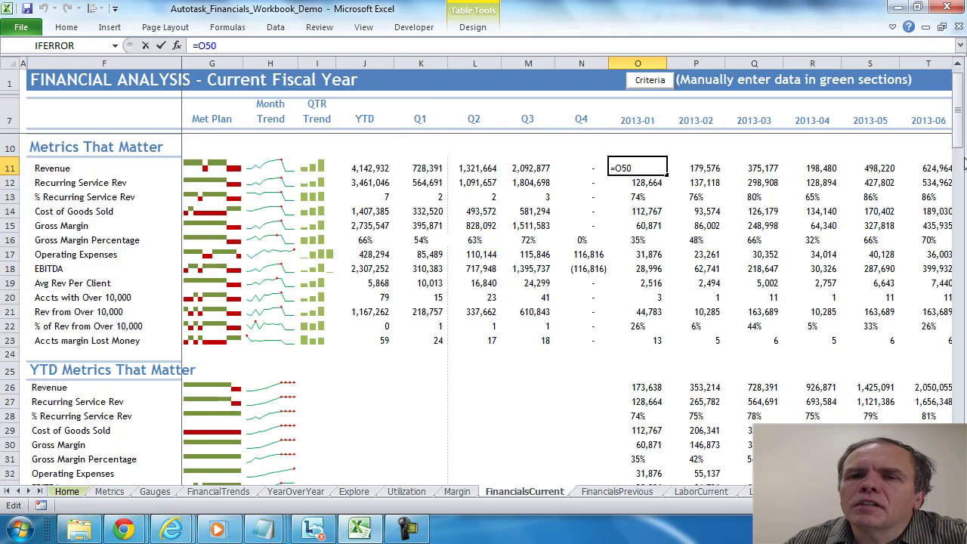
left_click_drag(960, 135, 964, 198)
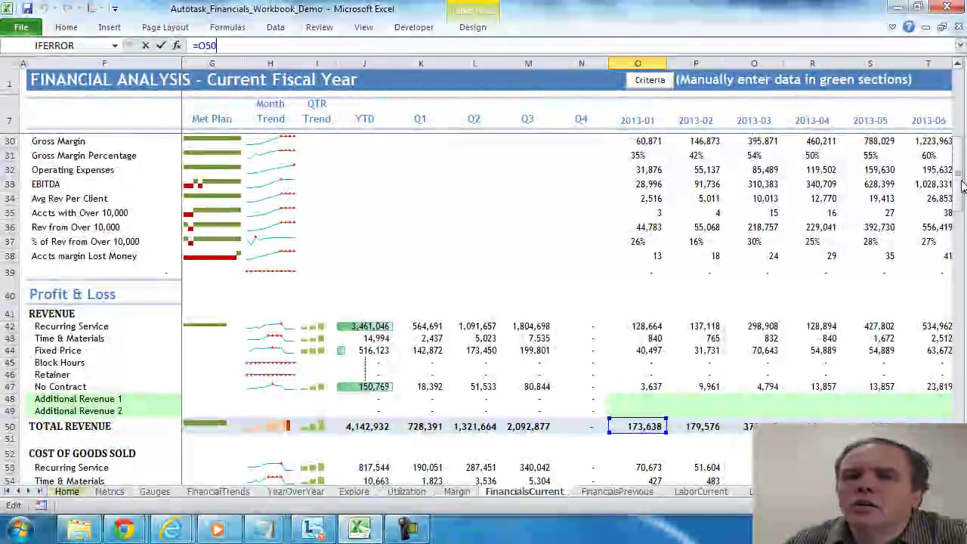
mouse_move(960, 190)
left_mouse_down()
mouse_move(960, 125)
mouse_move(961, 197)
left_mouse_up()
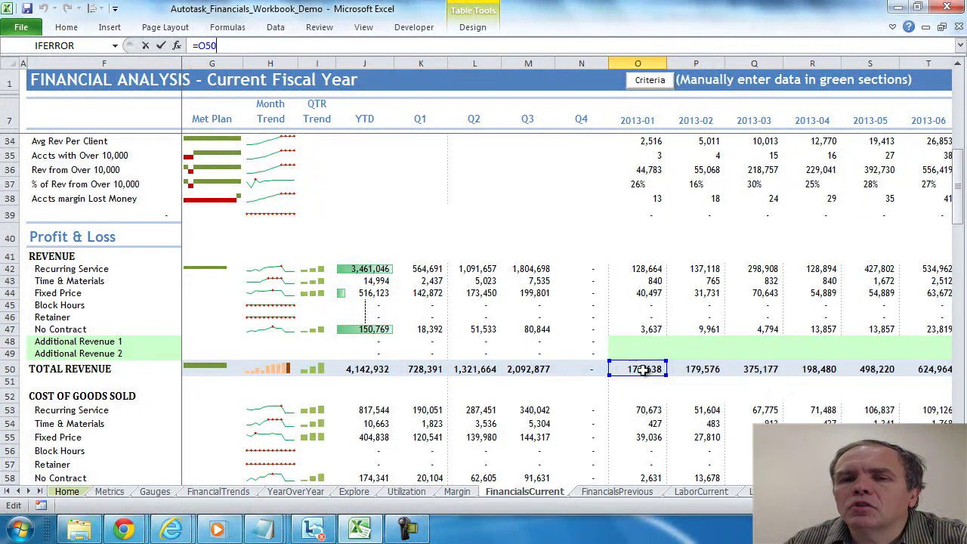
key("Escape")
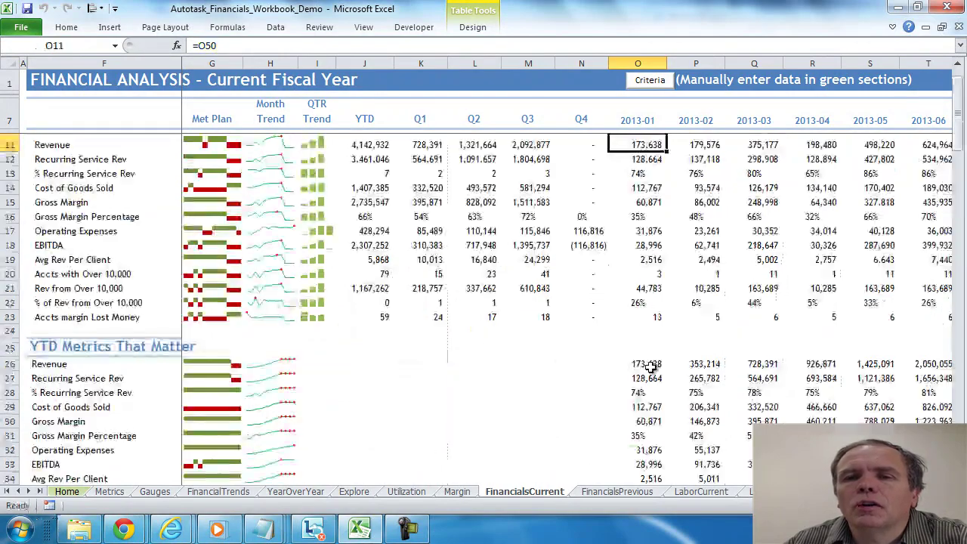
left_click_drag(961, 112, 957, 198)
left_click(642, 331)
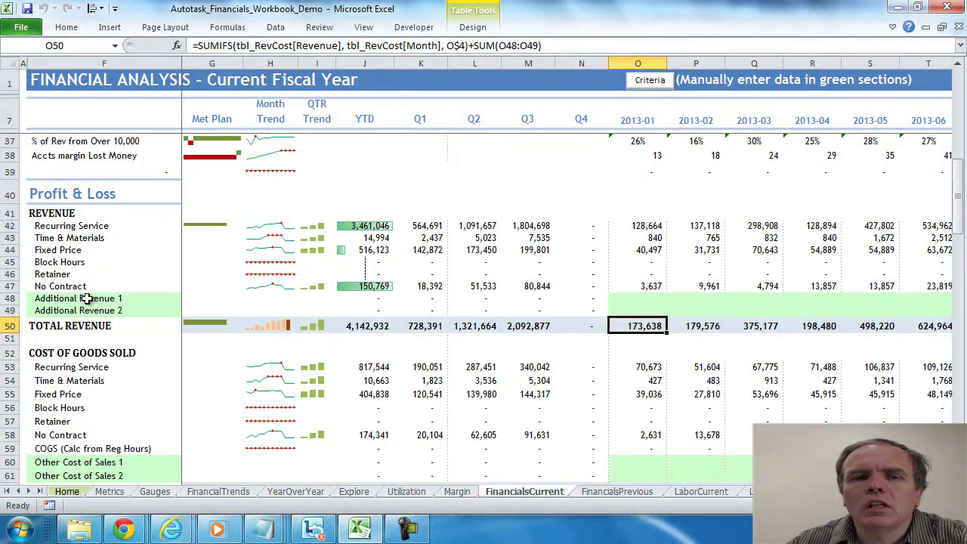
Step: Enter 10,000 as the 2013-01 amount for Additional Revenue 1 in cell O48
left_click(638, 299)
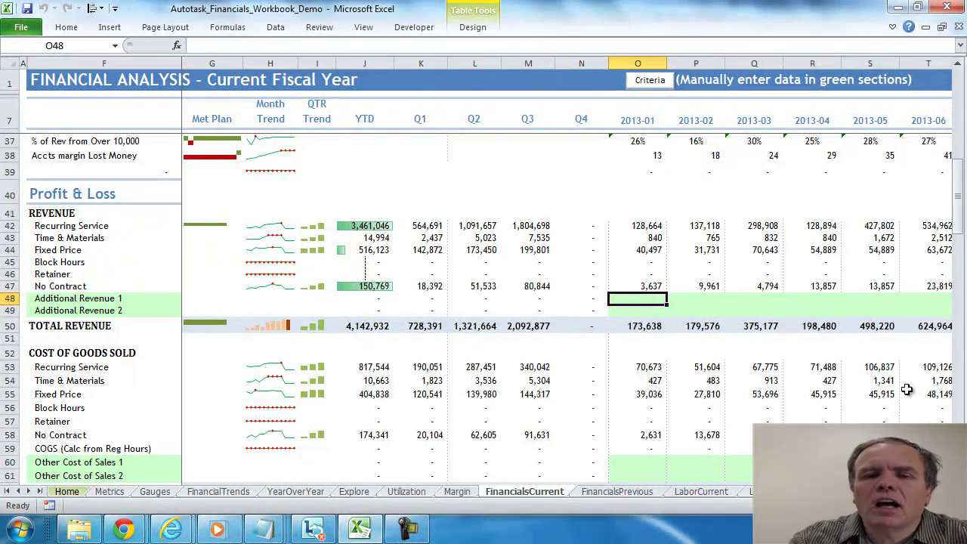
type("10000")
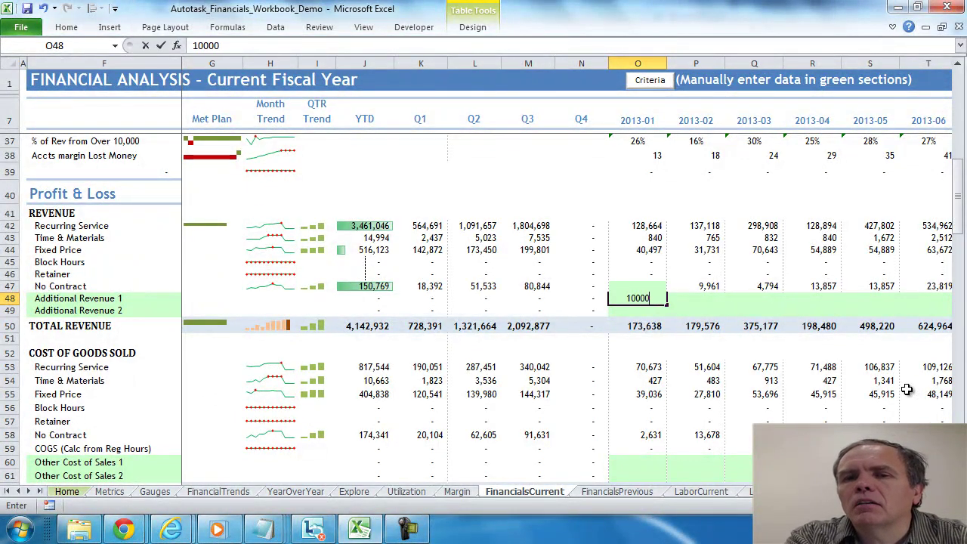
type("0")
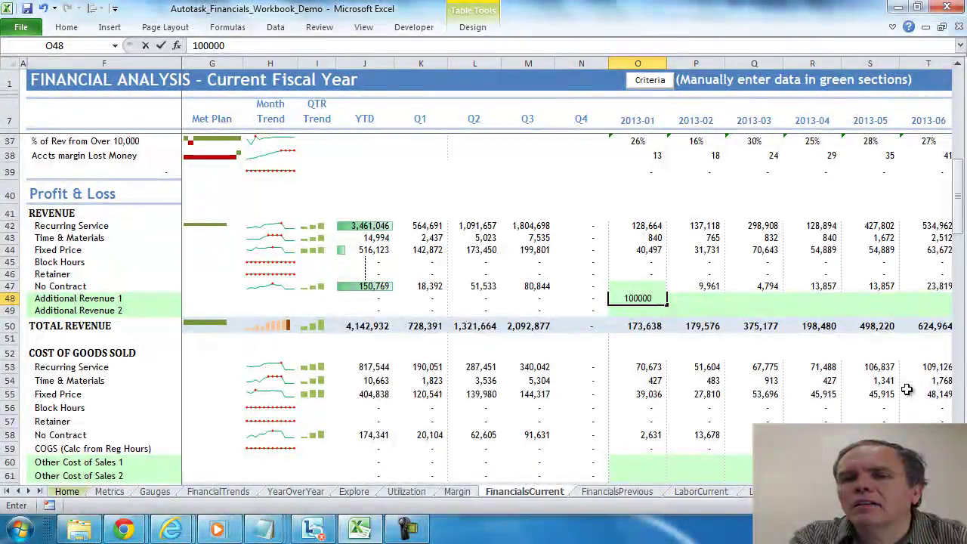
key("Return")
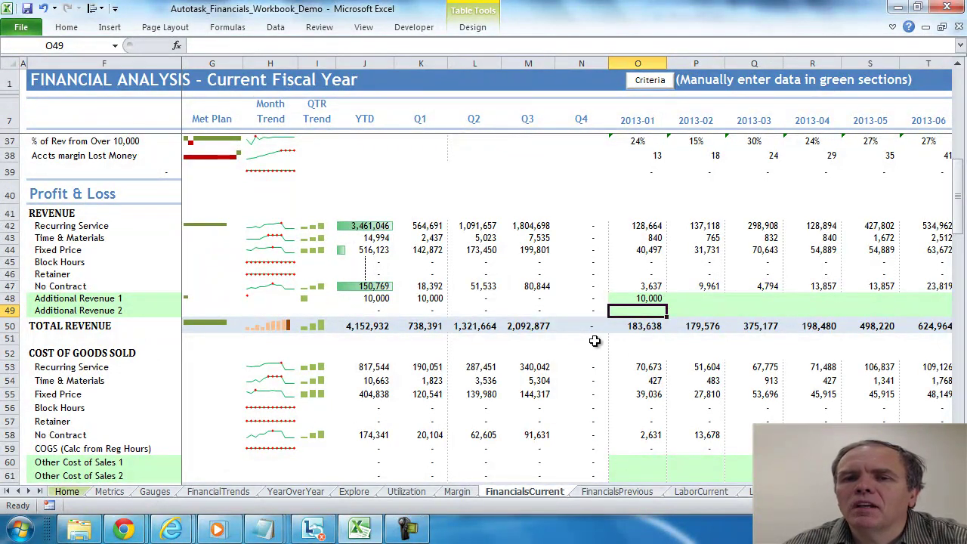
Step: Check the 2013-01 metrics on the Metrics sheet and return to the FinancialsCurrent sheet
left_click(110, 492)
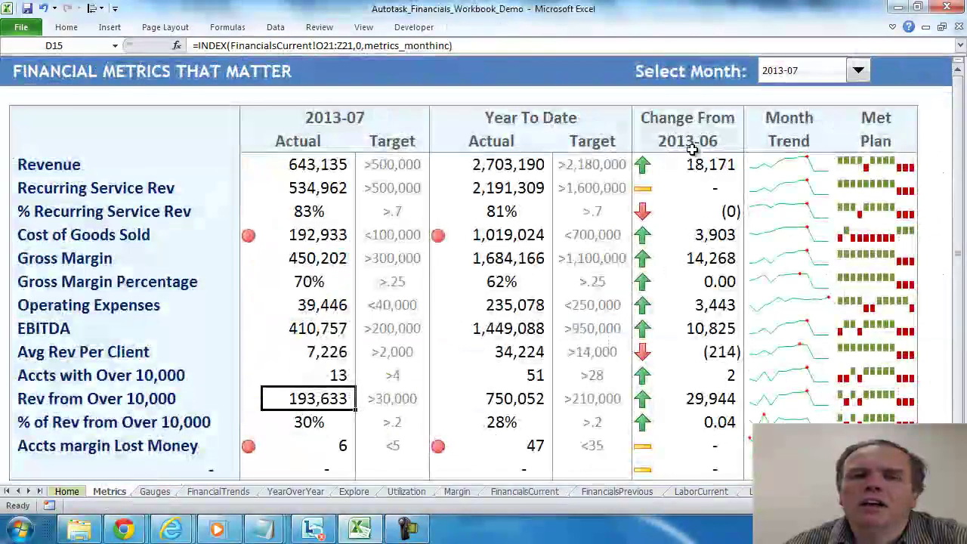
left_click(858, 71)
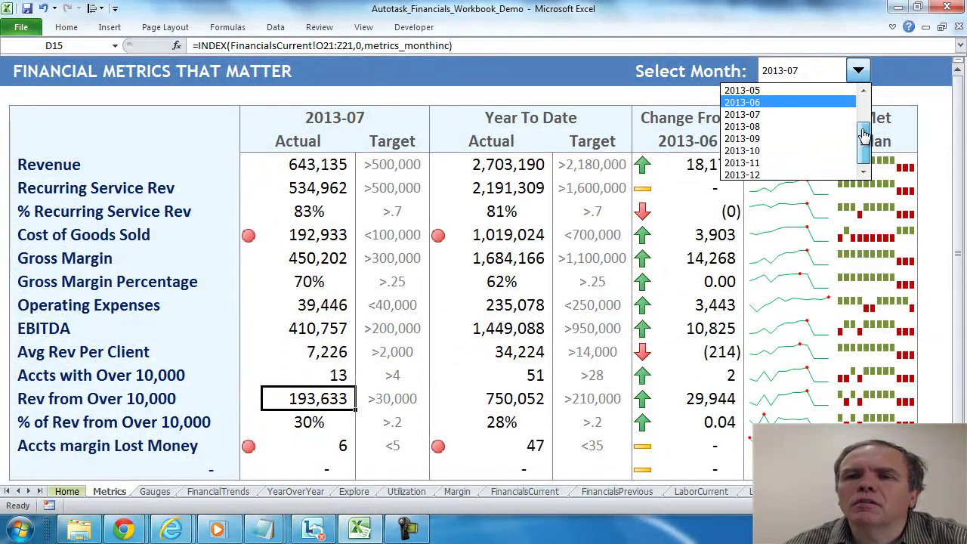
scroll(861, 136, "up", 2)
left_click(827, 91)
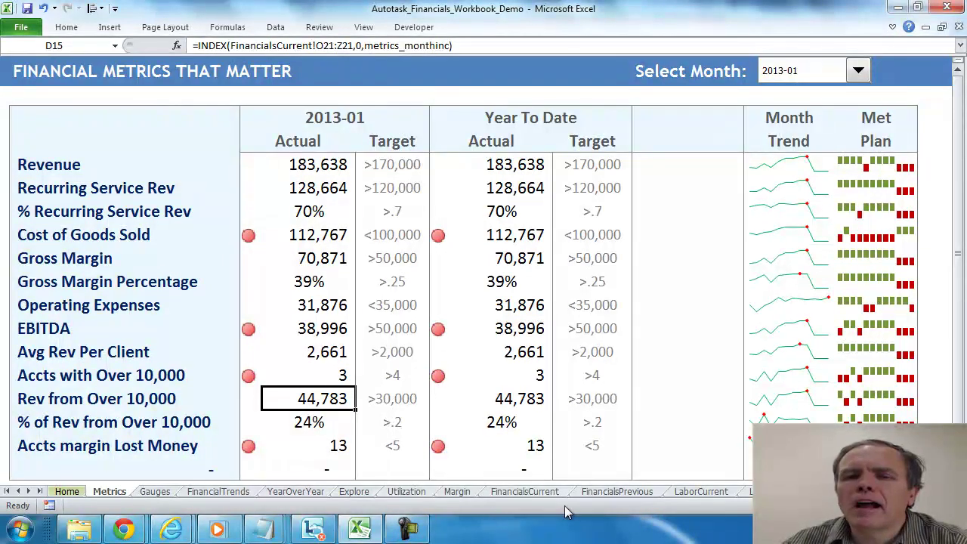
left_click(524, 492)
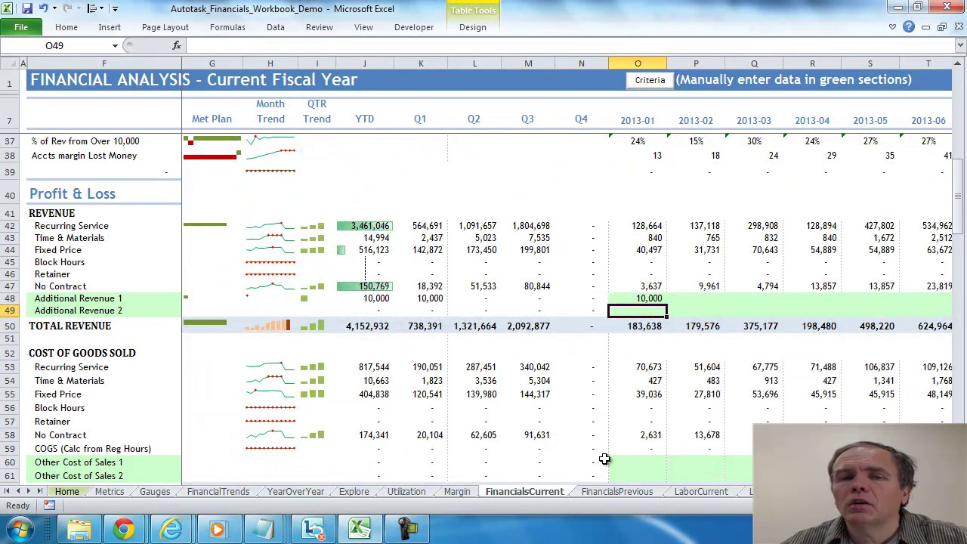
Step: Review the green manual-entry rows for Other Cost of Sales and Other Operating Expenses, selecting the 2013-01 cell of Other Operating Expenses 1
left_click_drag(959, 189, 959, 217)
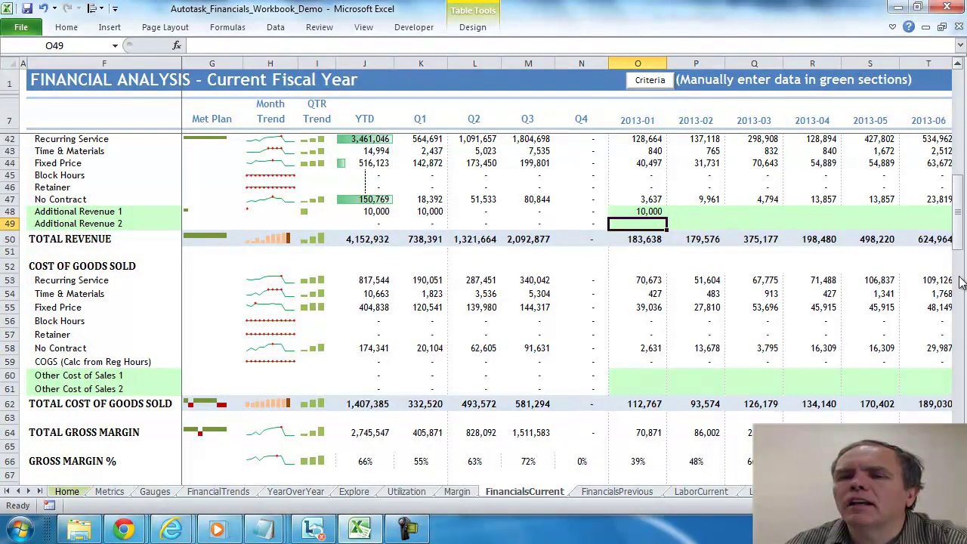
left_click_drag(960, 248, 962, 248)
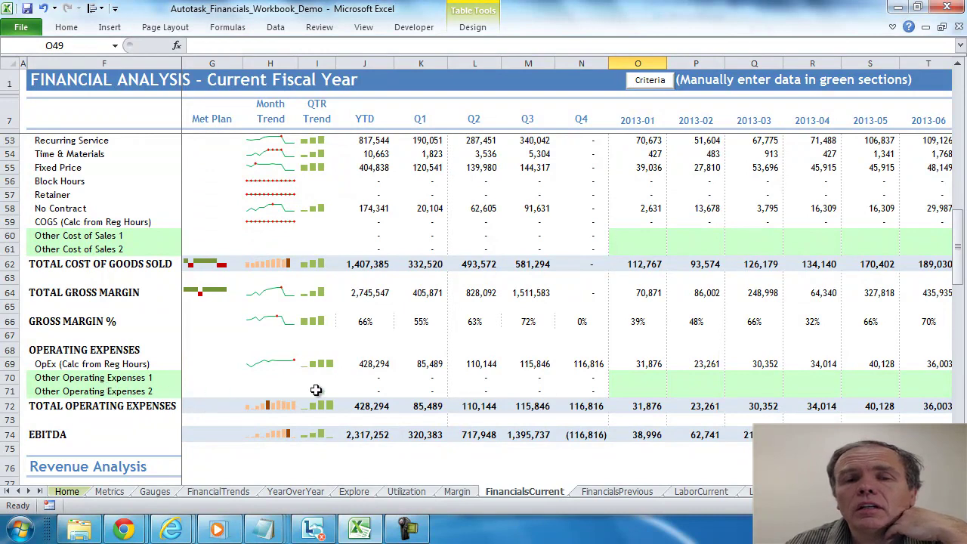
left_click(638, 382)
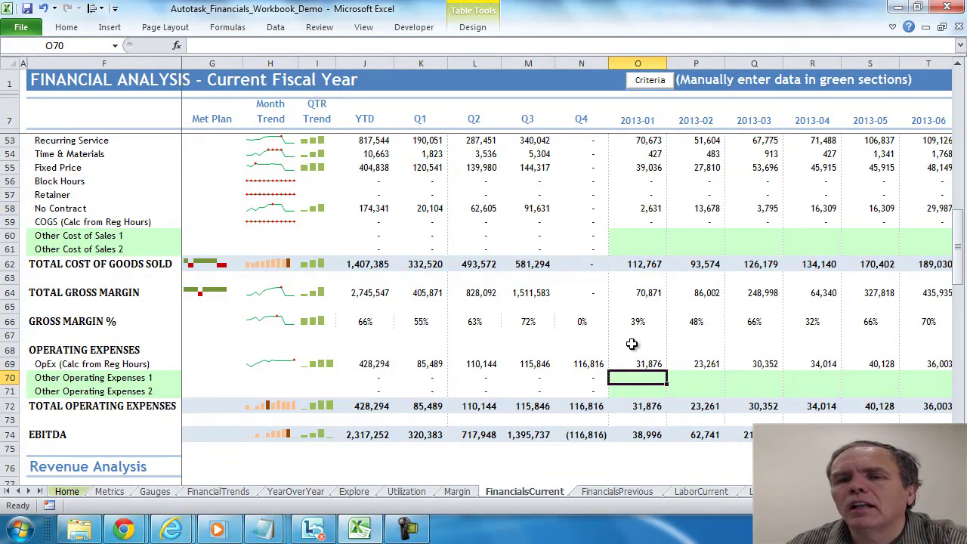
Step: Clear the 2013-01 amount for Additional Revenue 1 in cell O48
left_click_drag(960, 274, 961, 207)
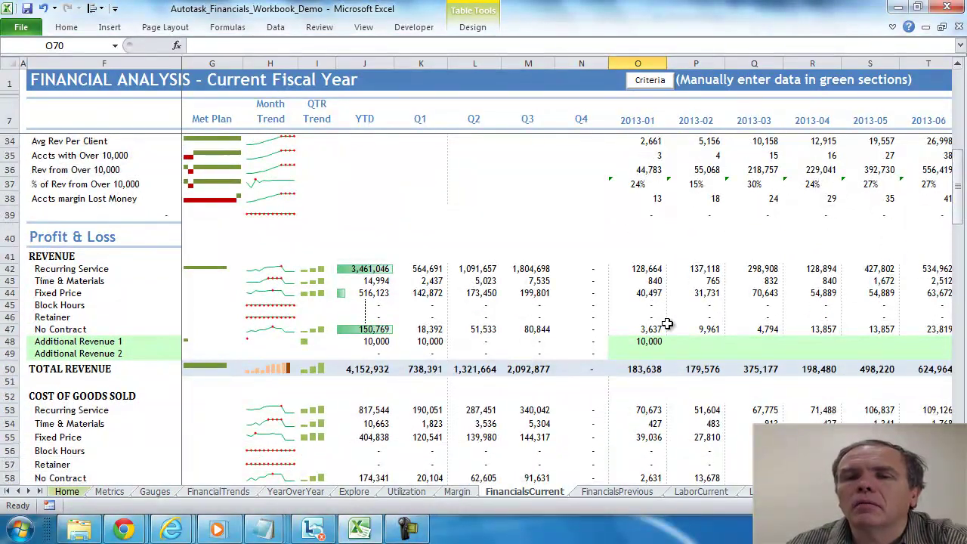
left_click(620, 345)
key("Delete")
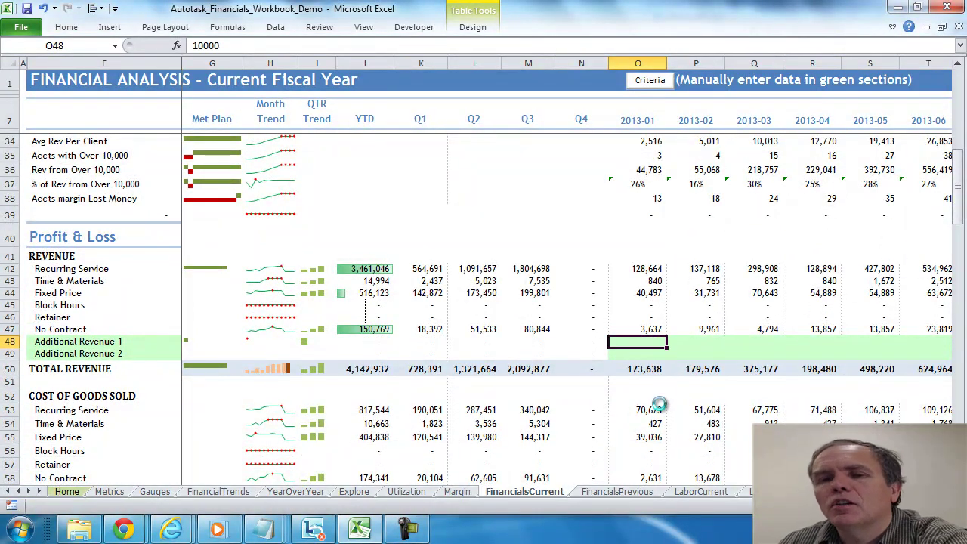
Step: Inspect the 2013-01 formulas for Revenue in O11 and Recurring Service Rev in O12 under Metrics That Matter
left_click_drag(963, 220, 964, 119)
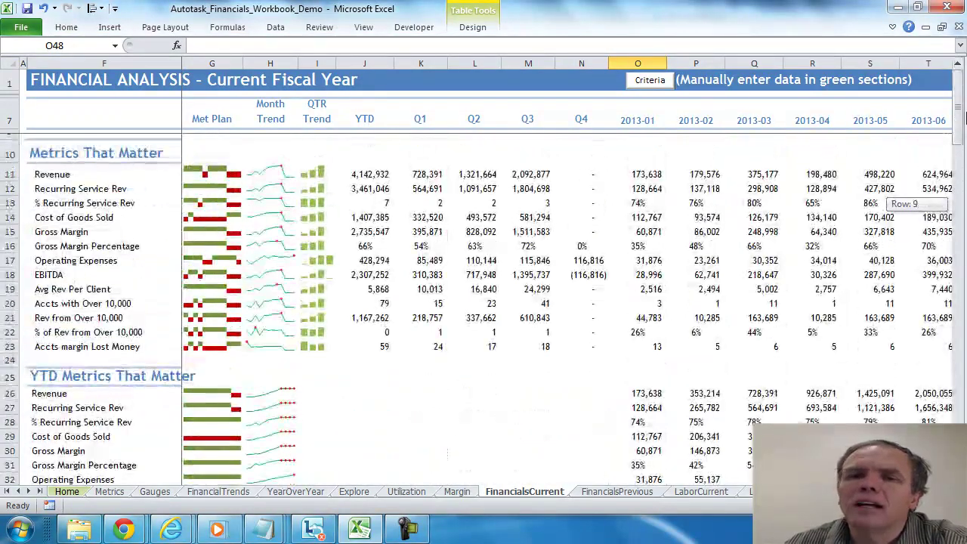
left_click(631, 174)
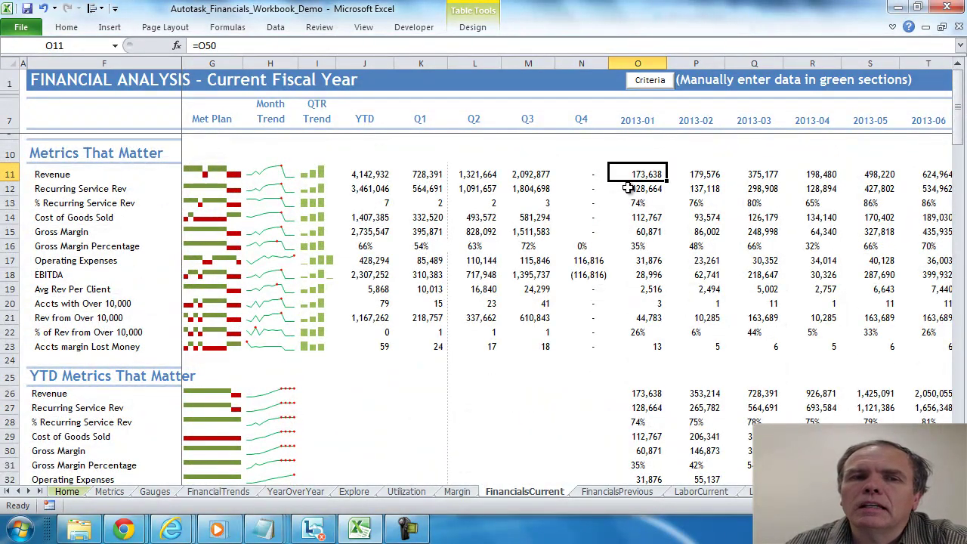
left_click(628, 188)
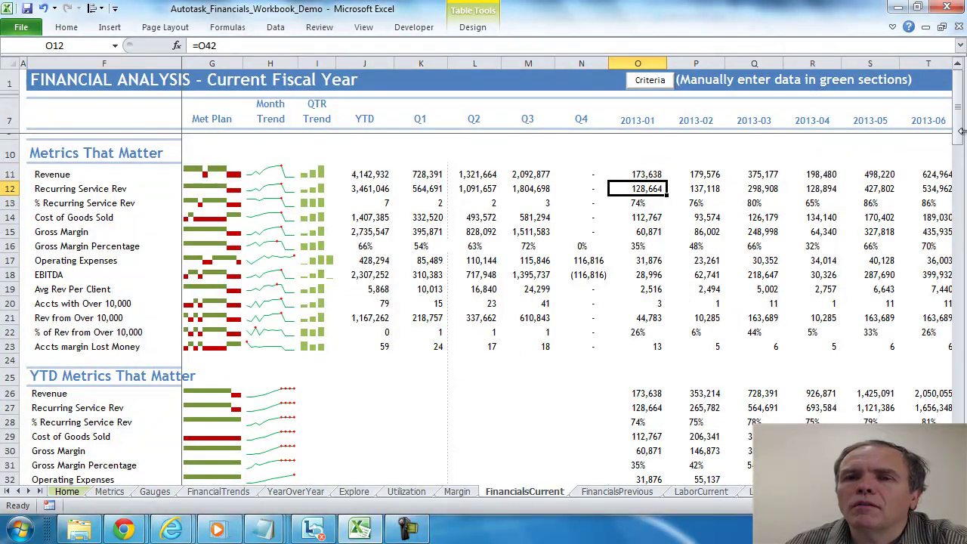
key("F2")
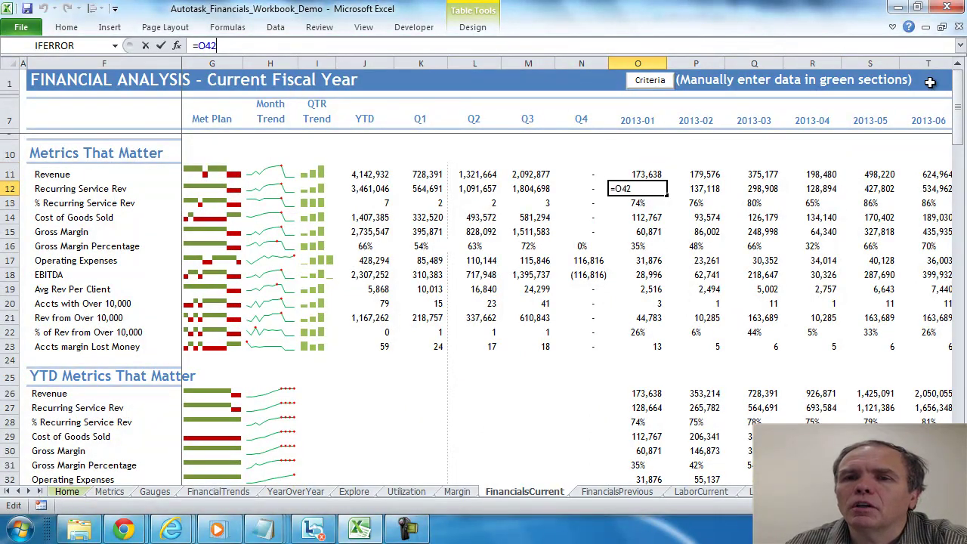
mouse_move(963, 128)
left_mouse_down()
mouse_move(964, 185)
mouse_move(958, 113)
left_mouse_up()
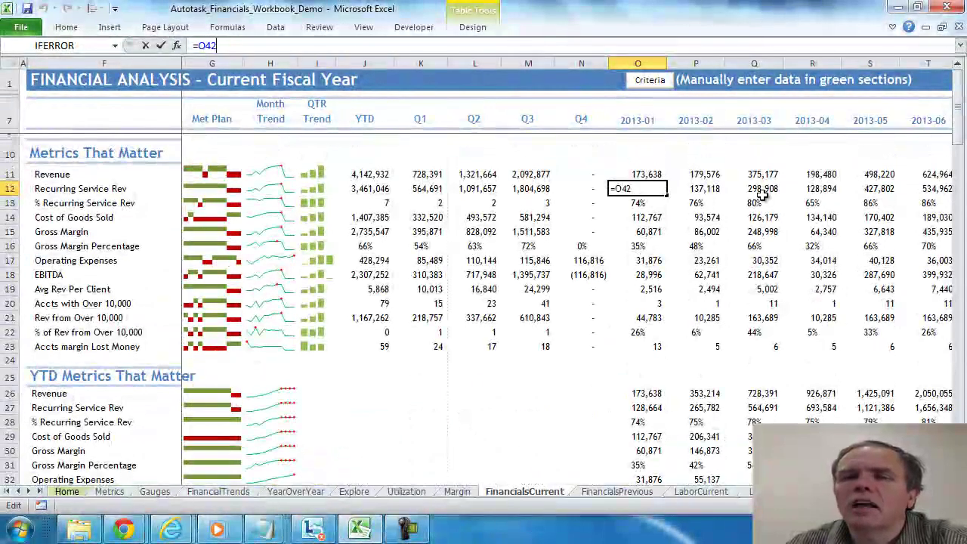
key("Escape")
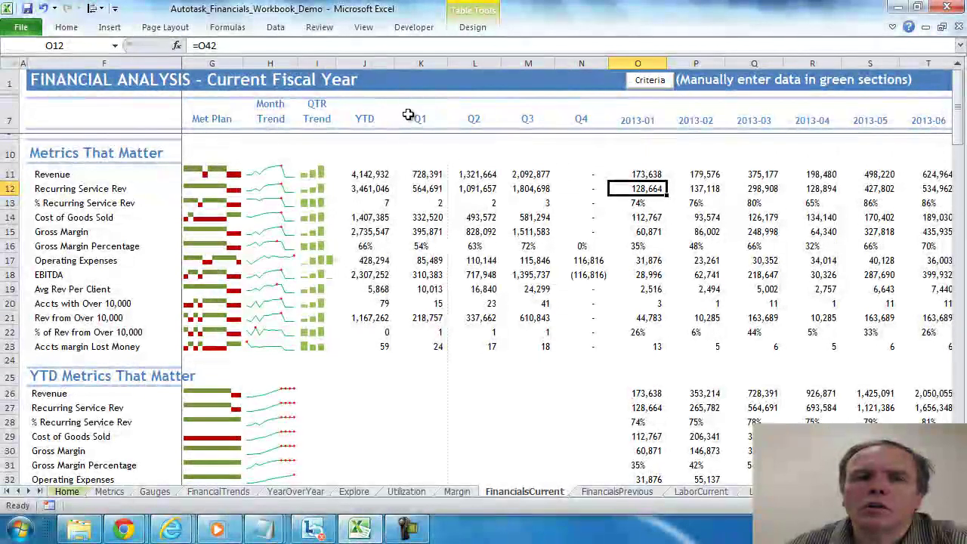
Step: Change the 2013-01 Recurring Service Rev formula in O12 to =O44 so it references Fixed Price revenue
key("F2")
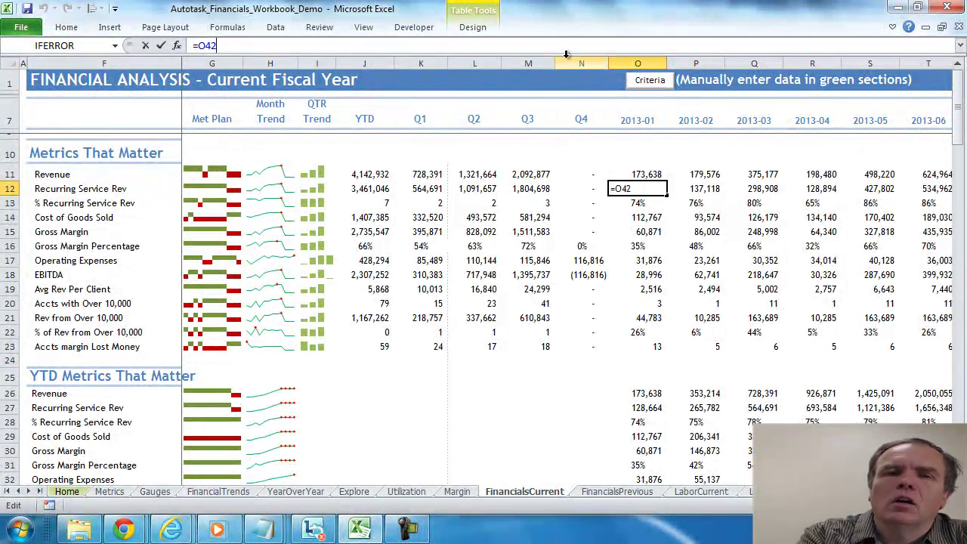
key("BackSpace")
key("BackSpace")
key("BackSpace")
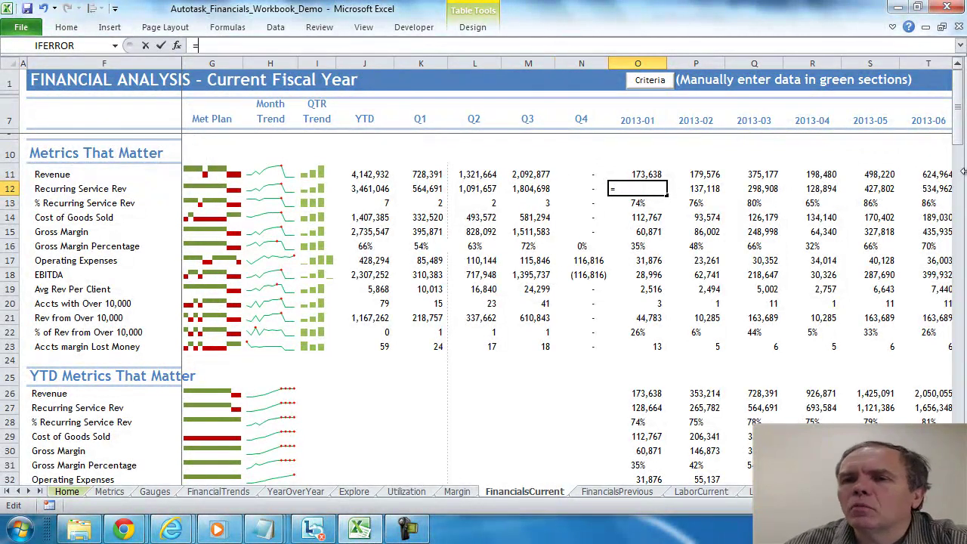
left_click_drag(963, 172, 963, 186)
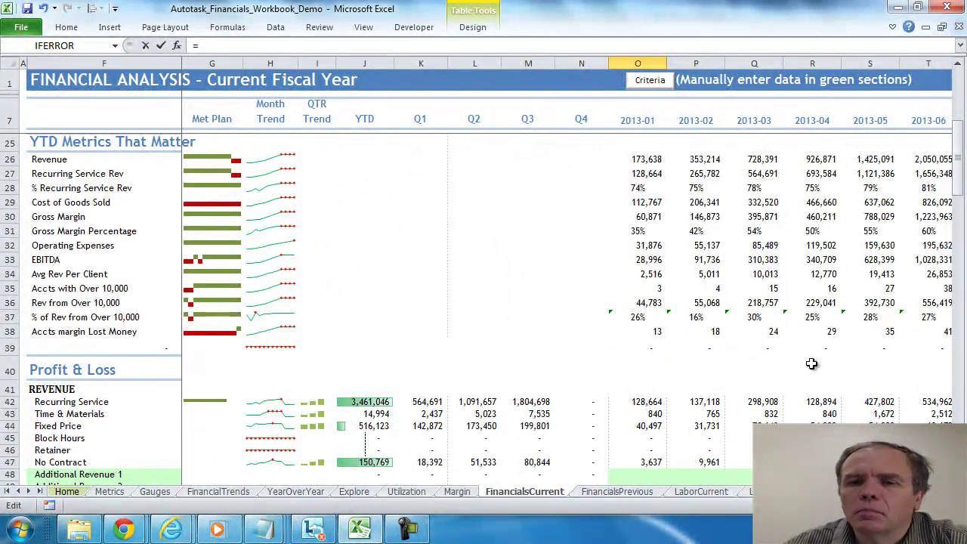
left_click(640, 427)
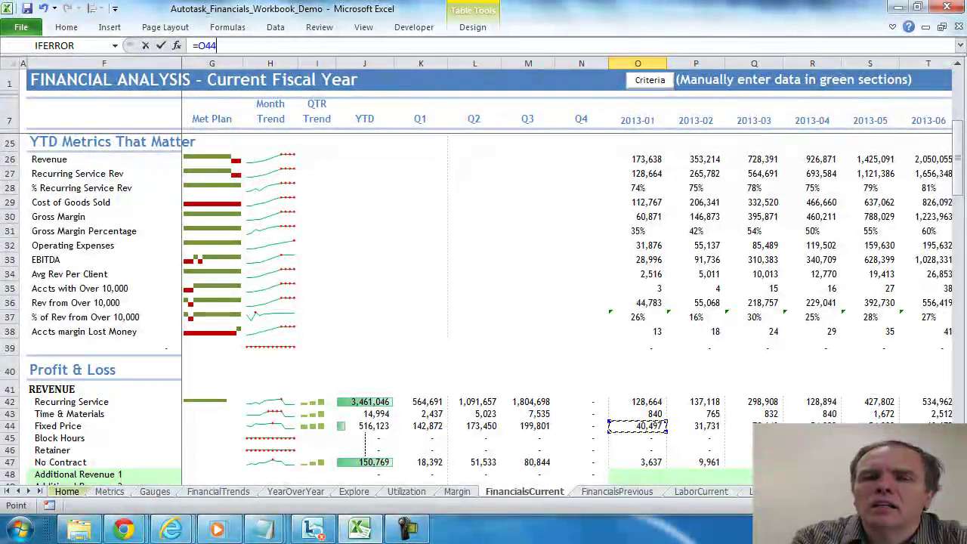
key("Return")
Step: Copy the O12 formula across P12:Z12 to cover the months 2013-02 through 2013-12
key("Up")
key("Up")
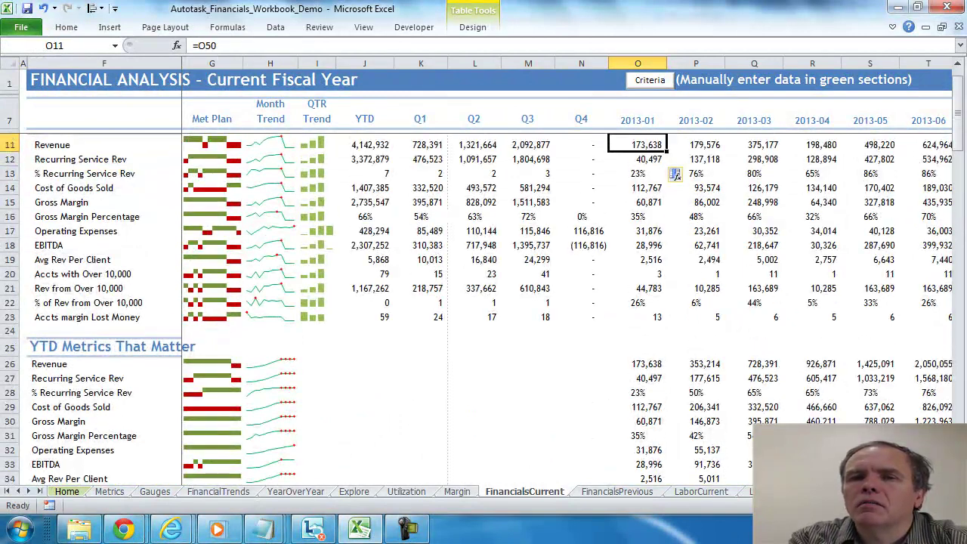
key("Down")
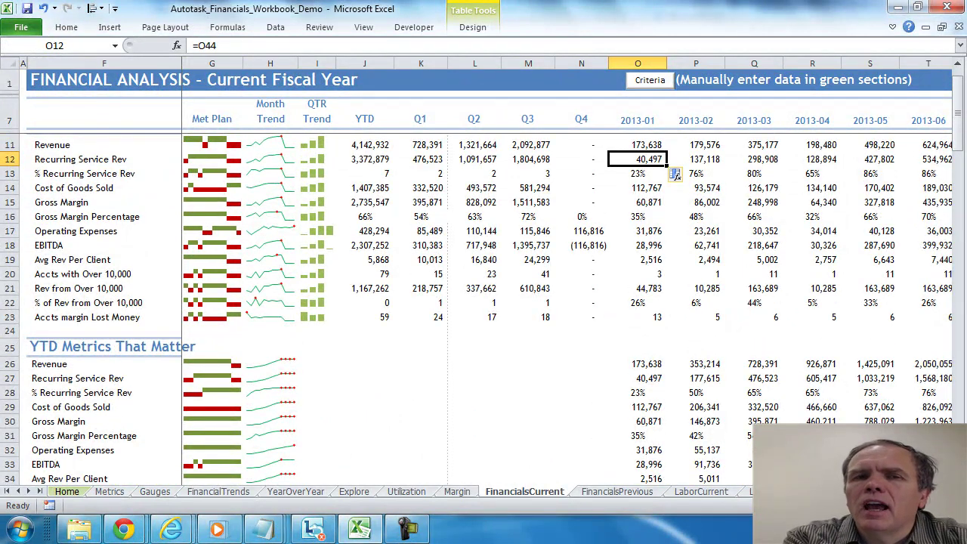
key("ctrl+c")
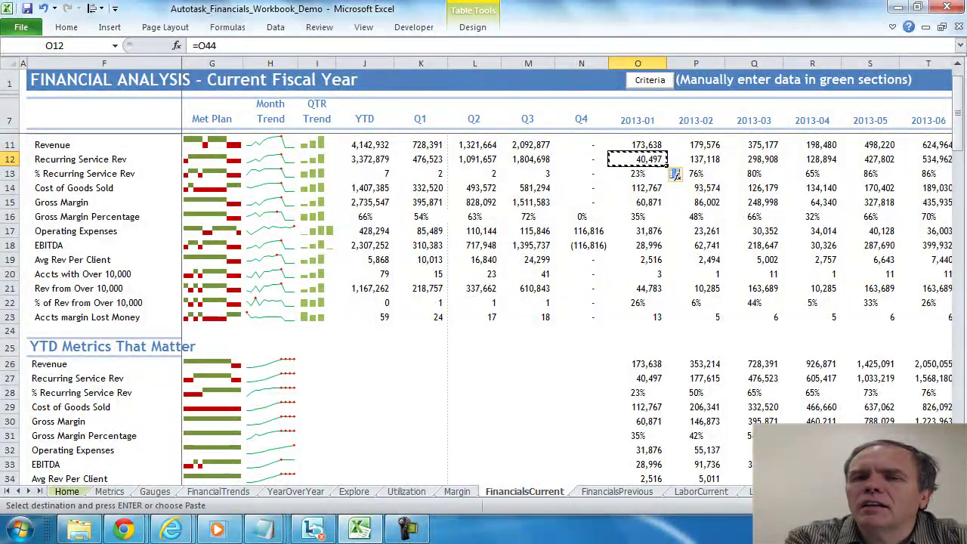
key("Right")
key("shift+Right")
key("shift+Right")
key("shift+Right")
key("shift+Right")
key("shift+Right")
key("shift+Right")
key("shift+Right")
key("shift+Right")
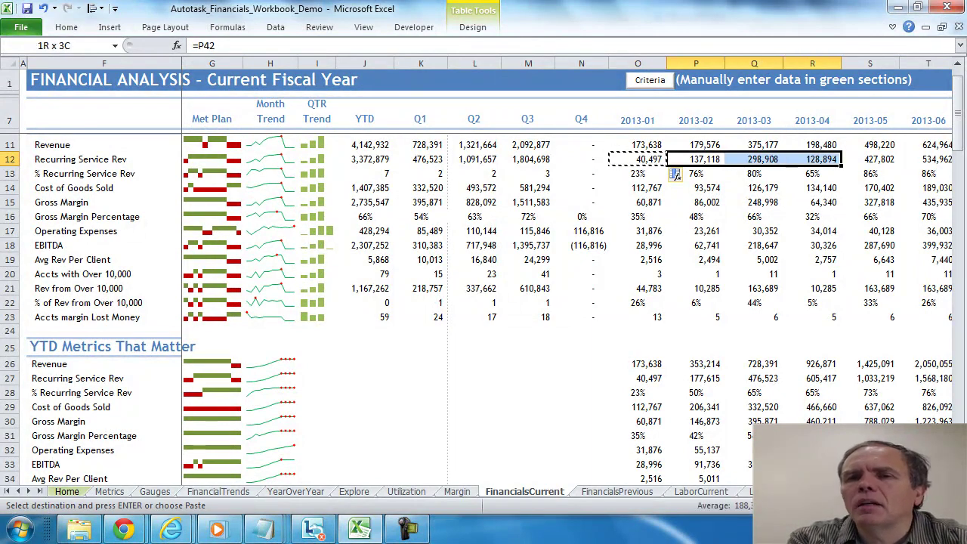
key("shift+Right")
key("shift+Right")
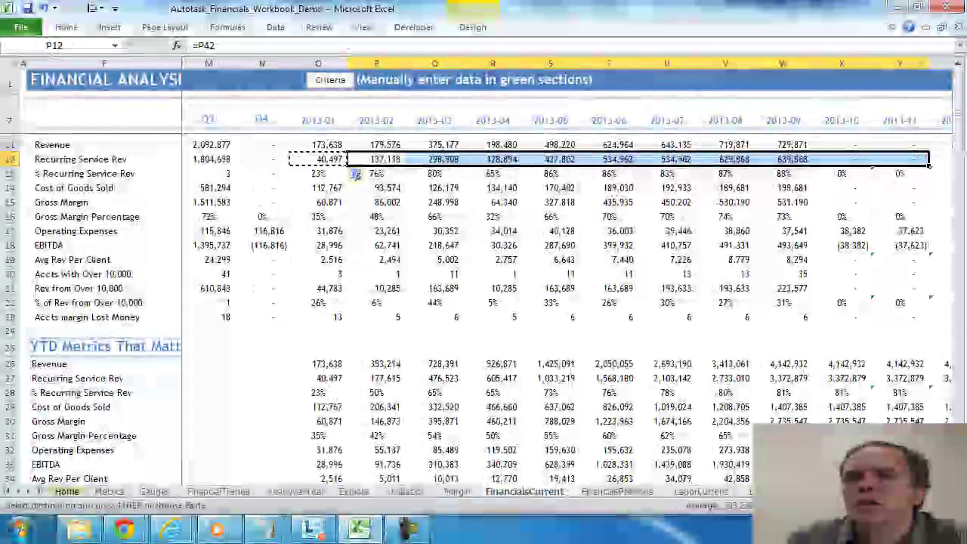
key("ctrl+v")
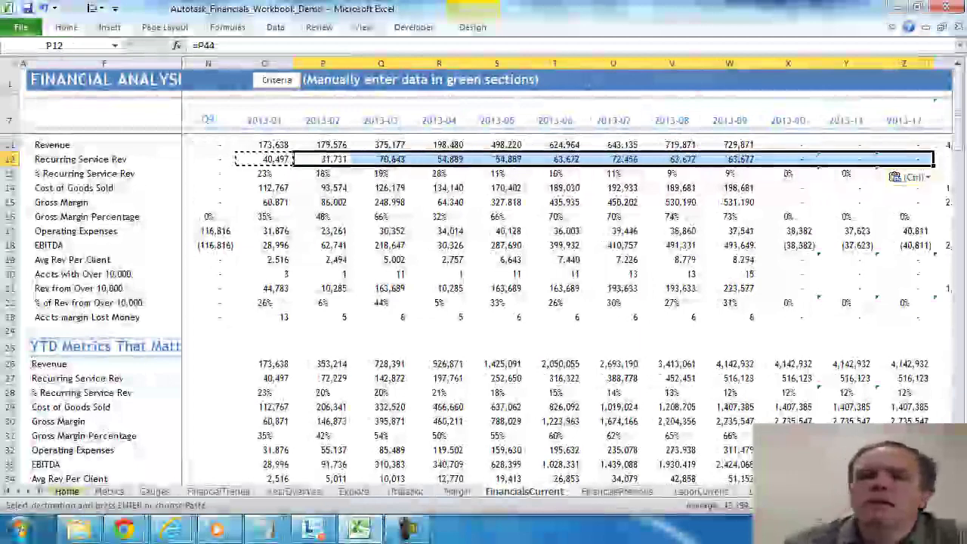
Step: Rename the Recurring Service Rev label in F12 to "Fixed Rev"
scroll(566, 272, "left", 7)
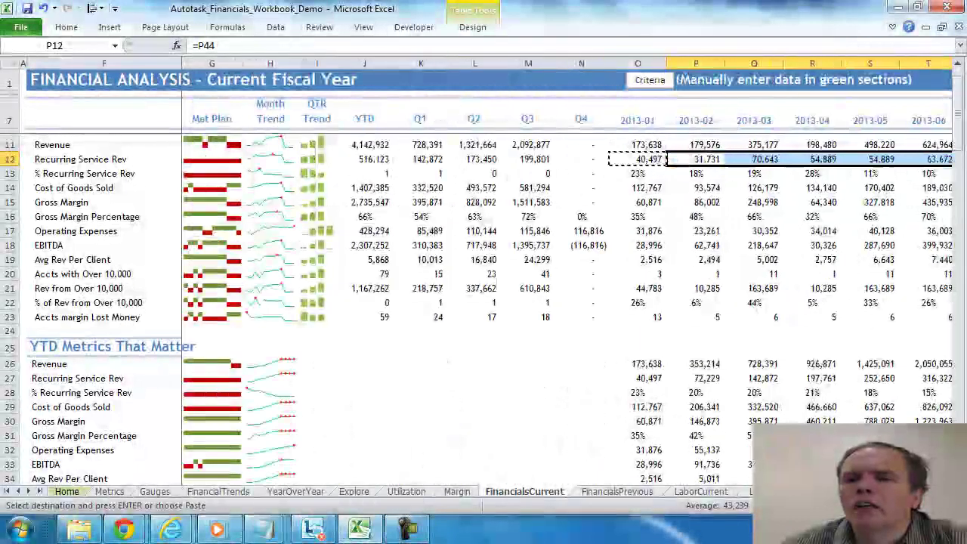
left_click(87, 160)
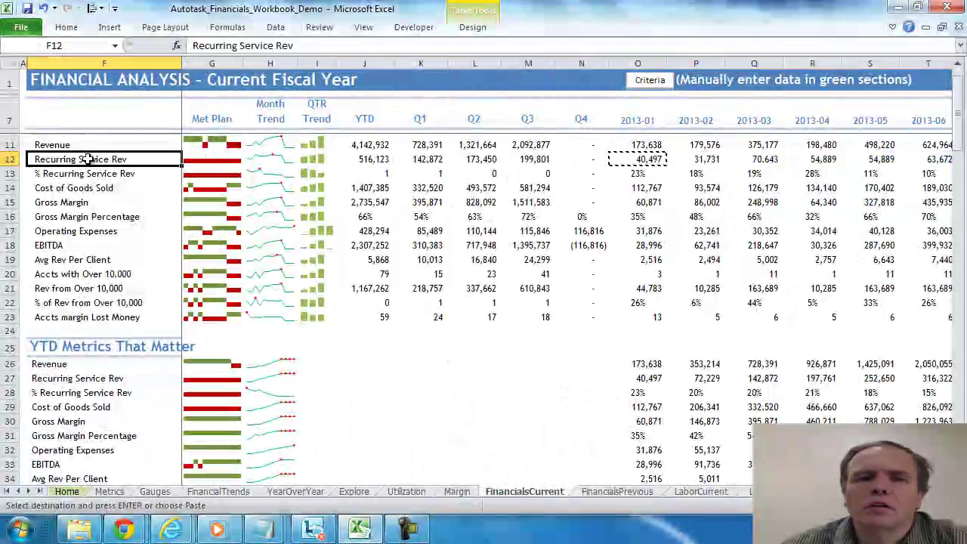
left_click(249, 46)
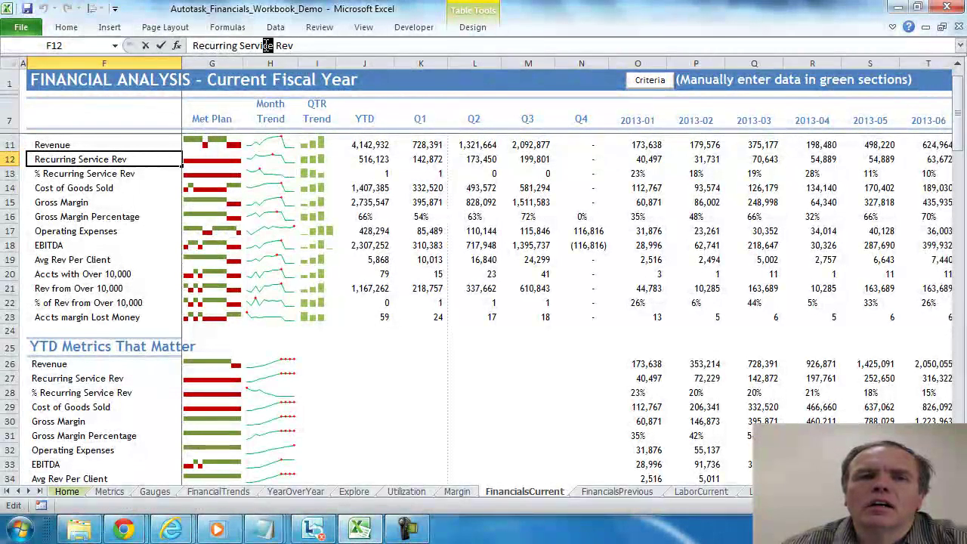
left_click_drag(272, 46, 192, 46)
type("Fix")
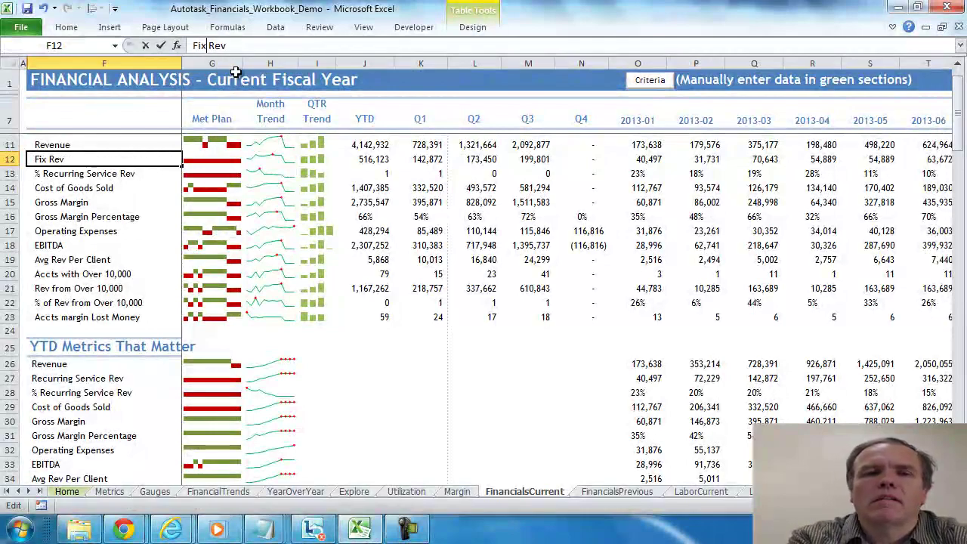
type("ed Pric")
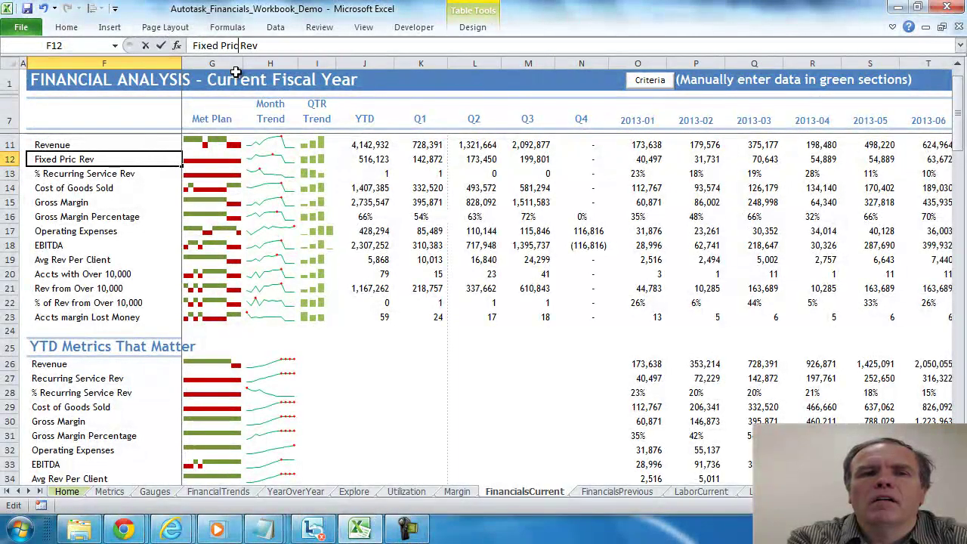
key("BackSpace")
key("BackSpace")
key("BackSpace")
key("Return")
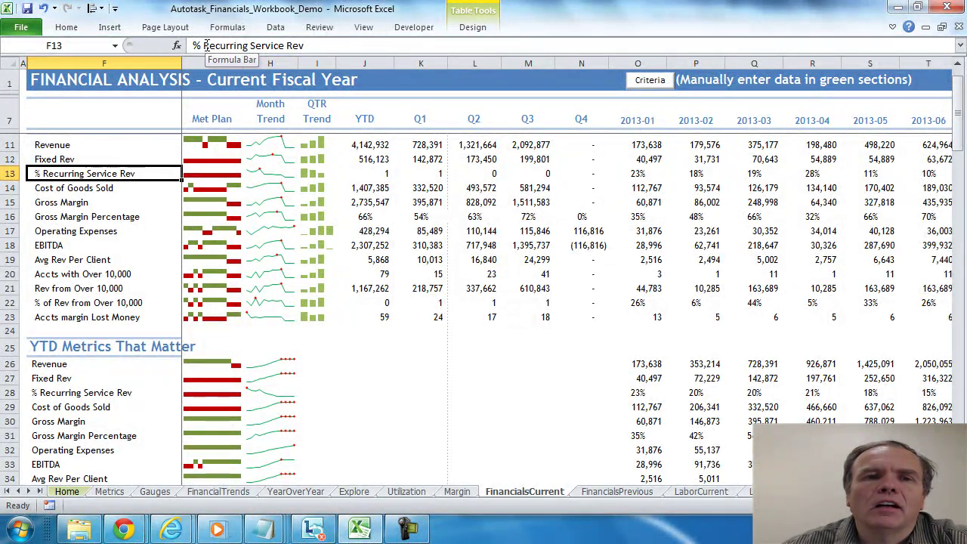
Step: Rename the % Recurring Service Rev label in F13 to "% Fixed Contract Rev"
left_click_drag(204, 47, 271, 49)
type("Fixed Contract")
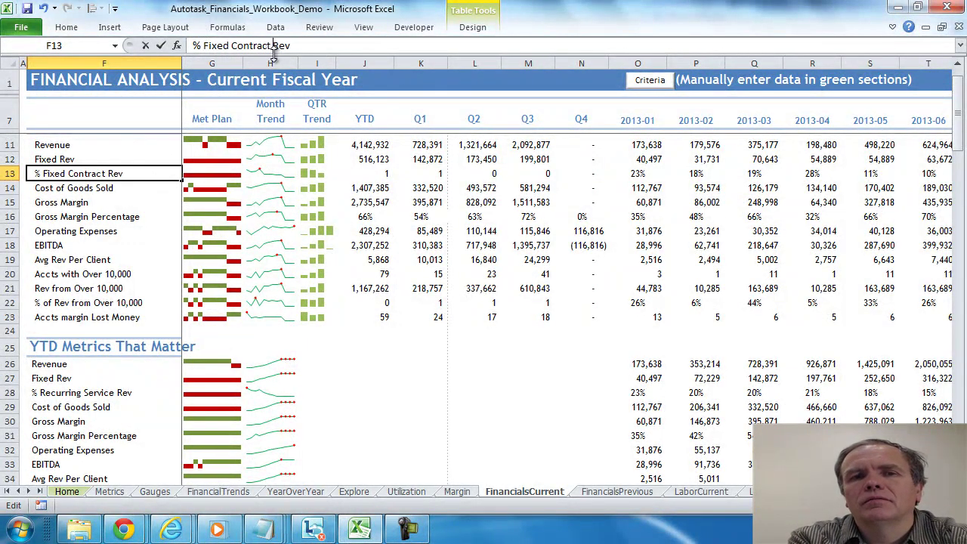
key("Return")
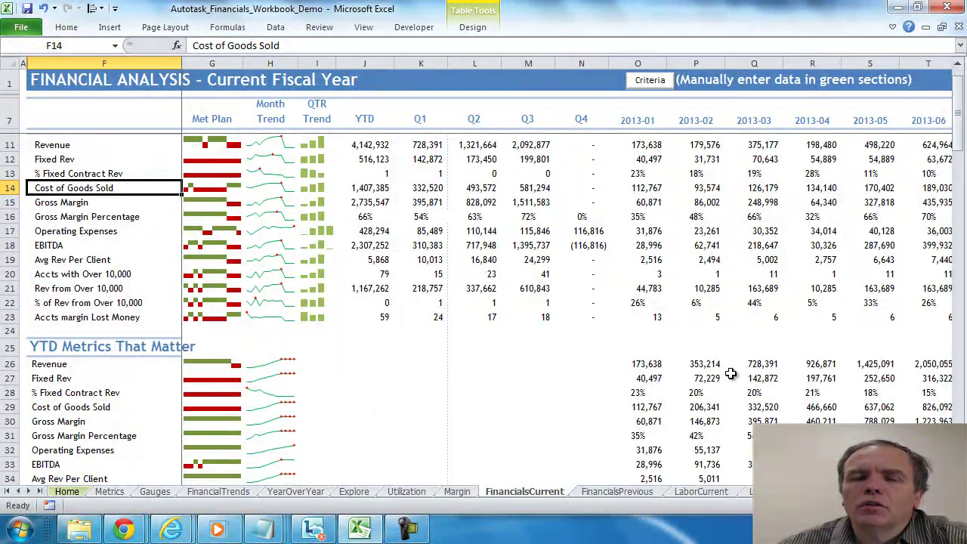
Step: Check the renamed metrics on the Metrics sheet, and examine the Target Type and monthly Plan columns on the FinancialsCurrent sheet
left_click(109, 491)
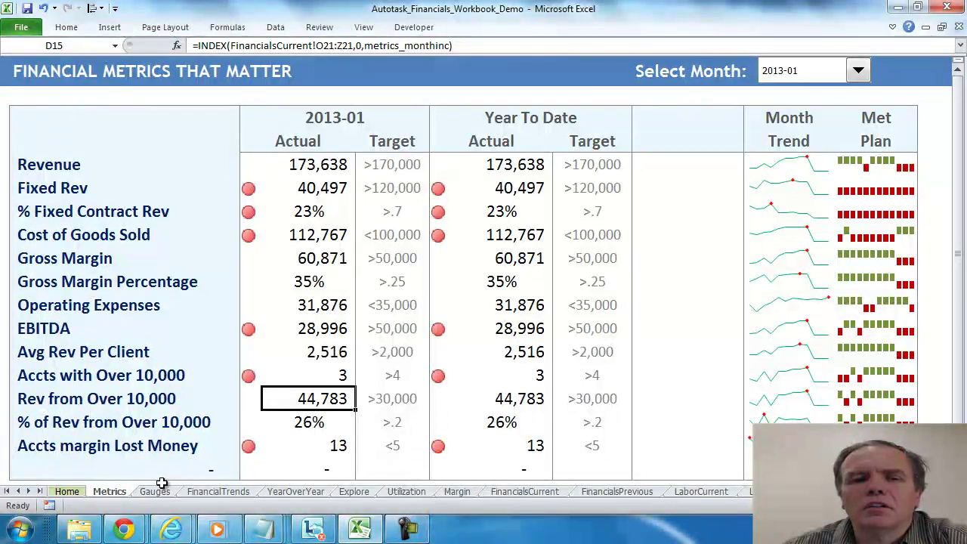
left_click(542, 492)
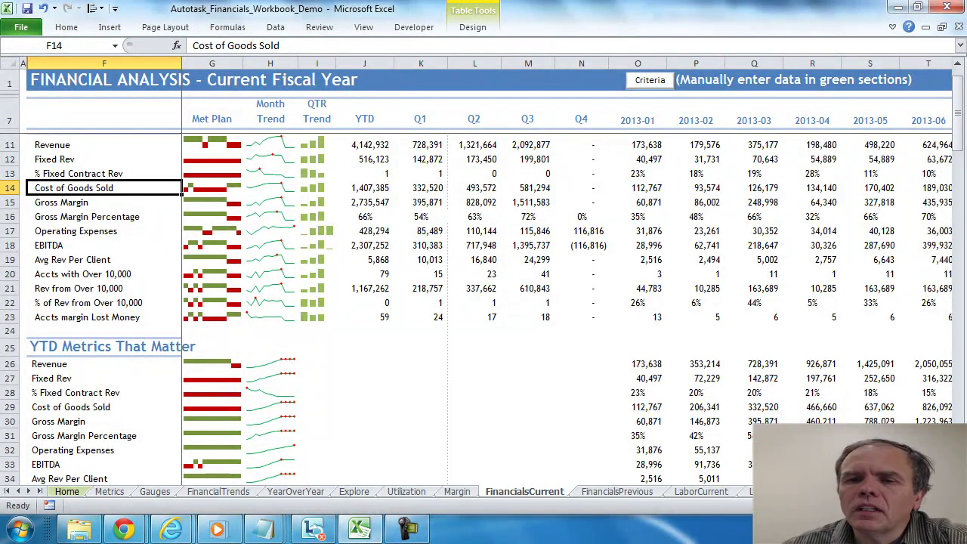
scroll(574, 264, "right", 1)
scroll(574, 265, "right", 6)
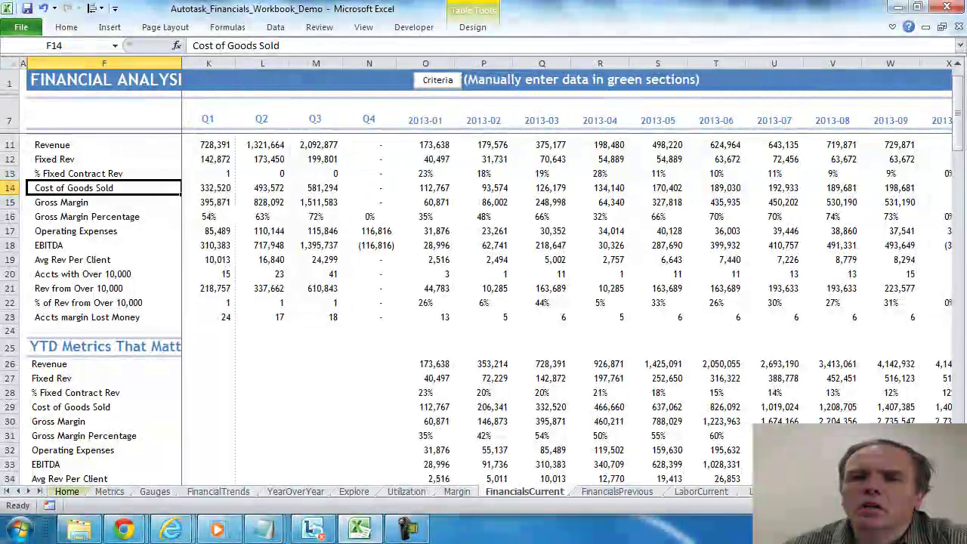
scroll(574, 264, "right", 8)
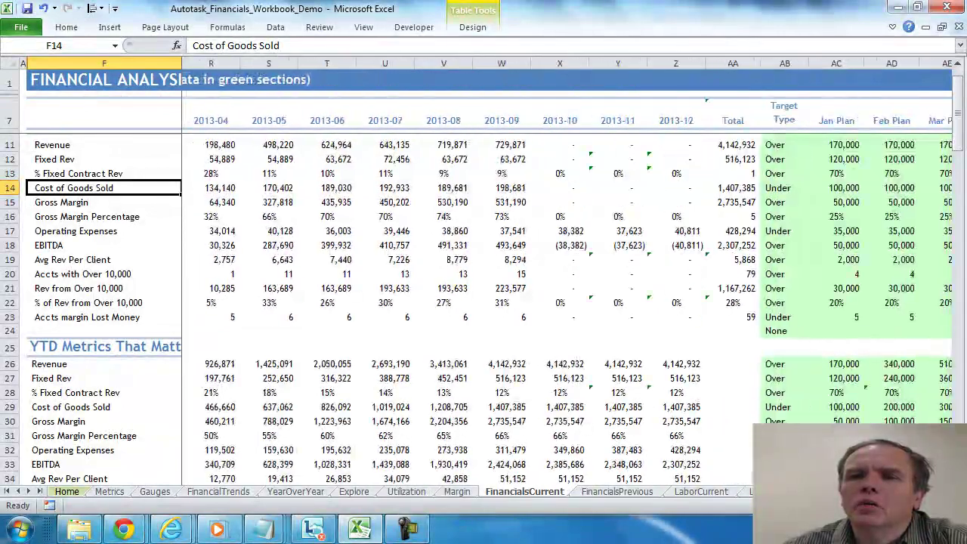
scroll(574, 265, "right", 4)
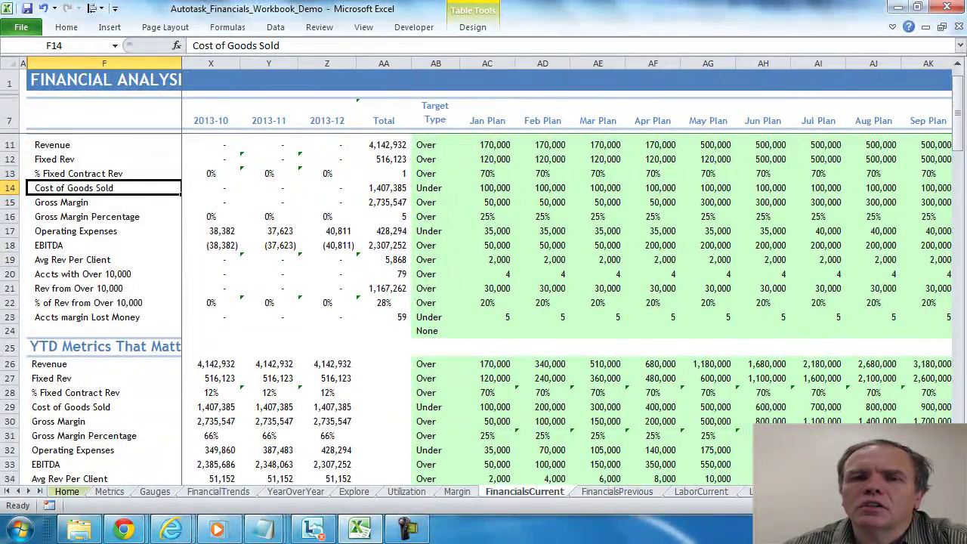
scroll(277, 202, "right", 1)
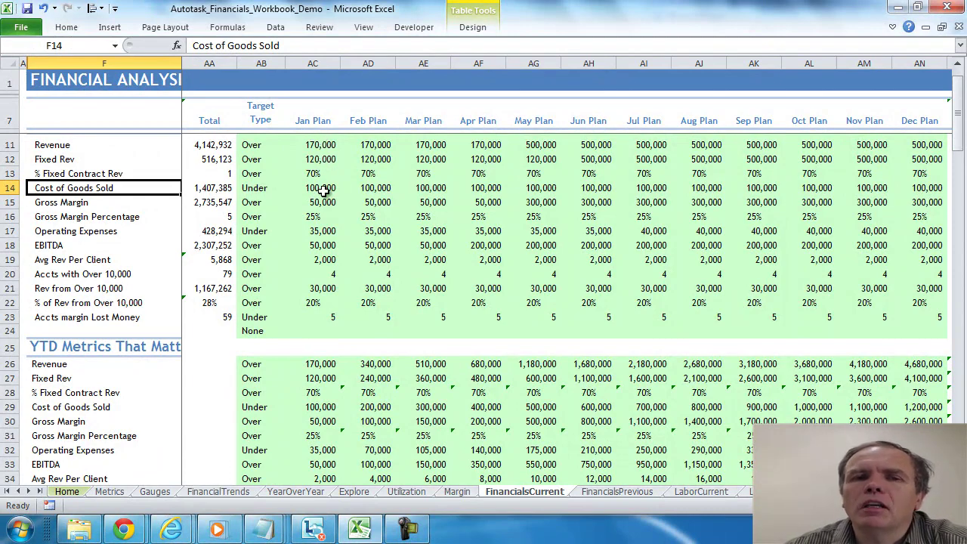
Step: Compare the monthly actuals with the plan, and set the Fixed Rev target for Jan Plan in AC12 to 40000
left_click(319, 158)
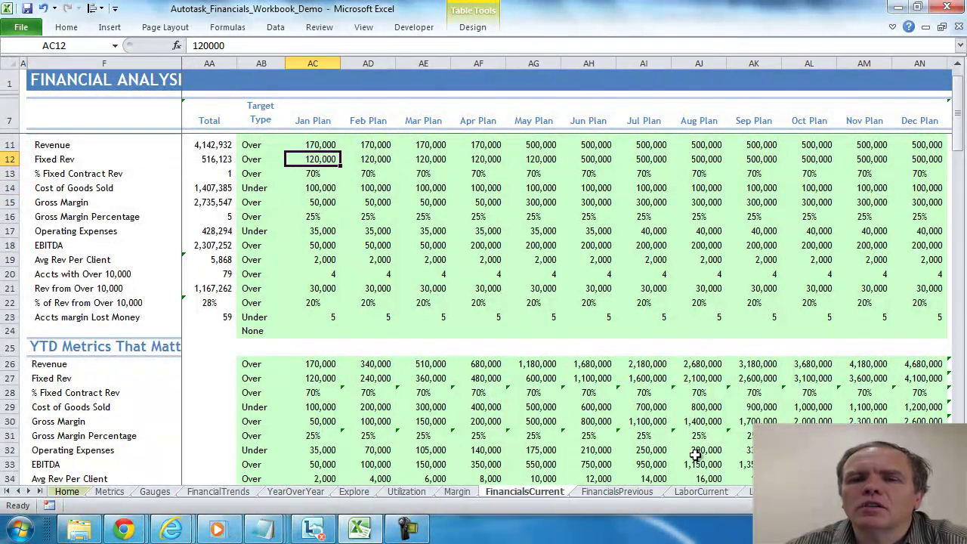
scroll(574, 272, "left", 6)
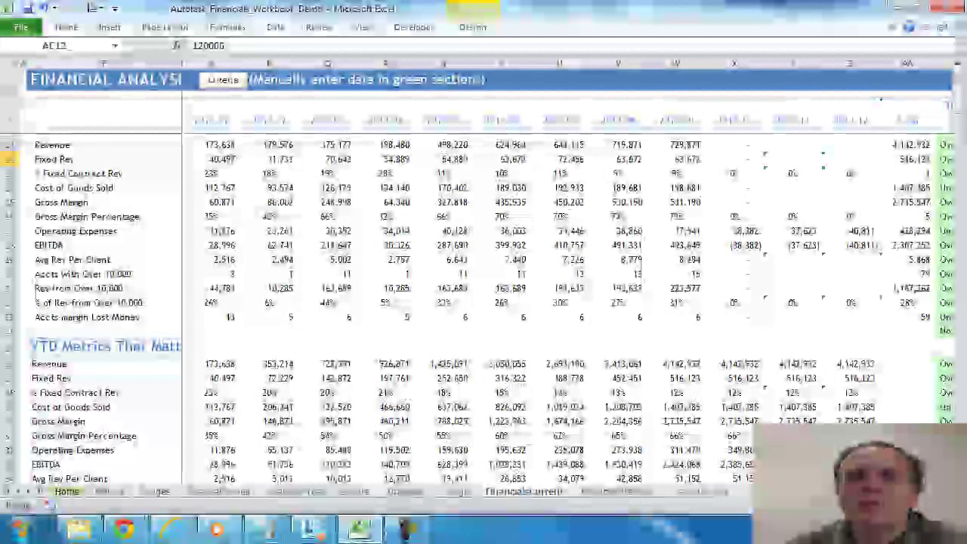
scroll(574, 272, "left", 2)
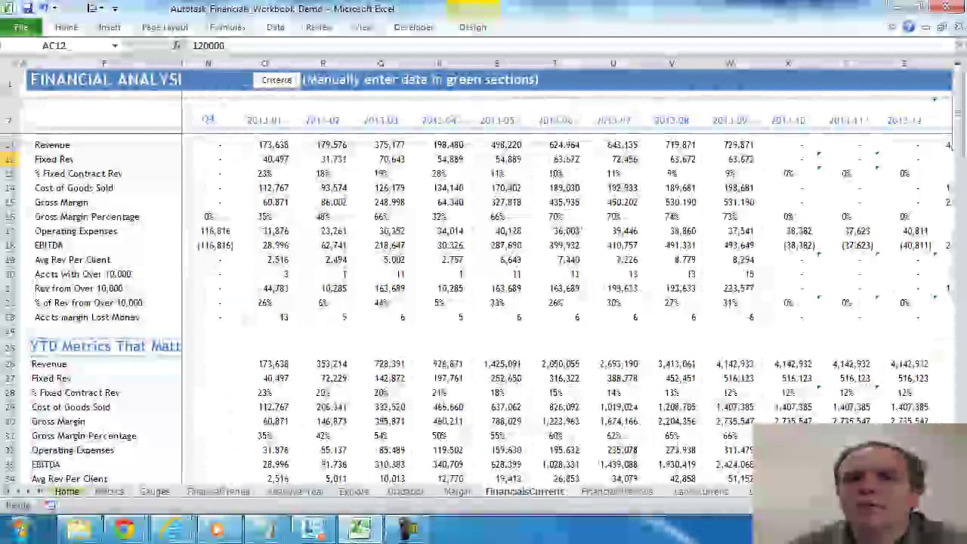
scroll(574, 272, "right", 3)
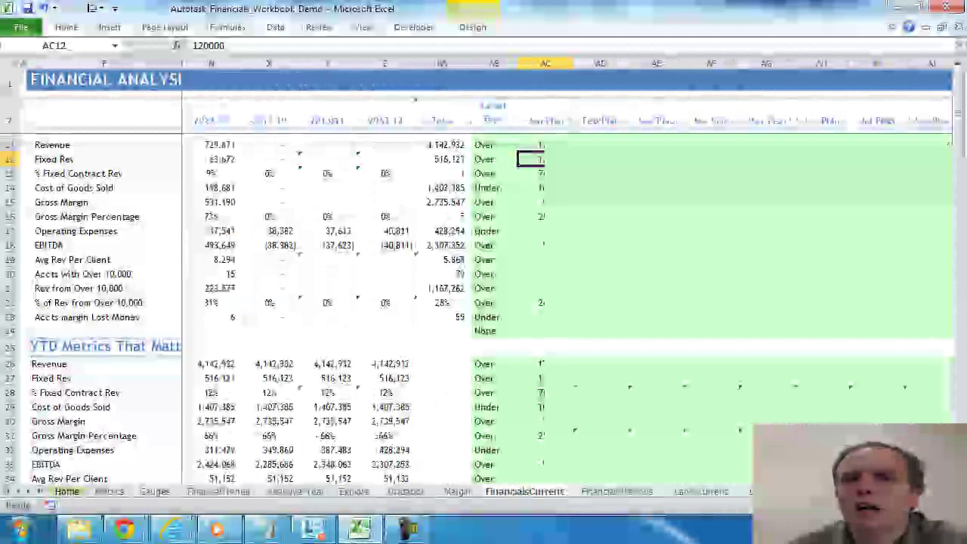
scroll(574, 272, "right", 8)
scroll(574, 271, "left", 8)
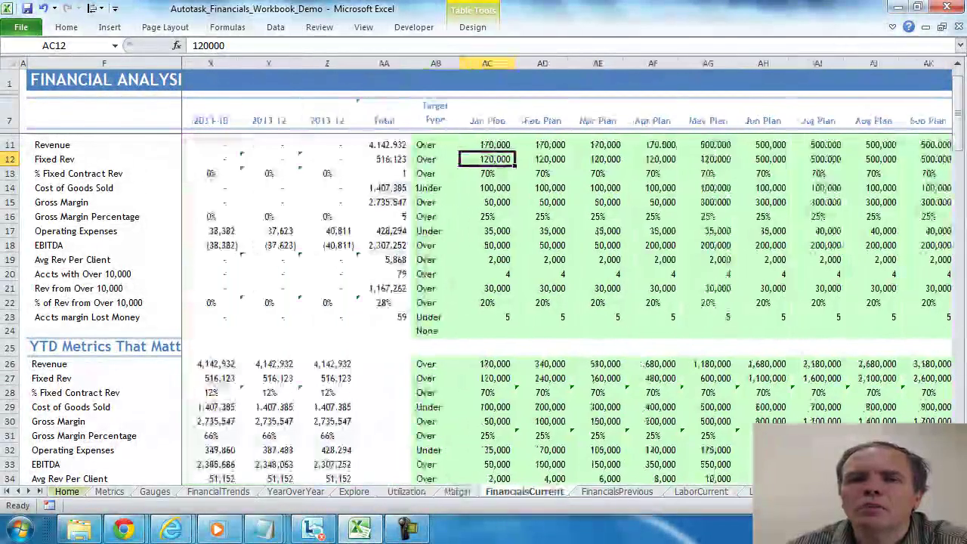
scroll(574, 272, "right", 1)
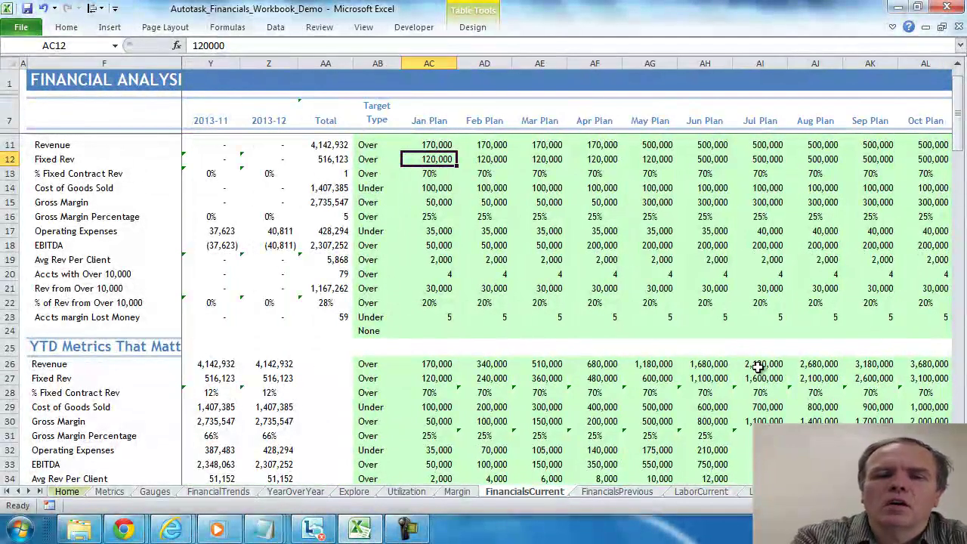
type("40000")
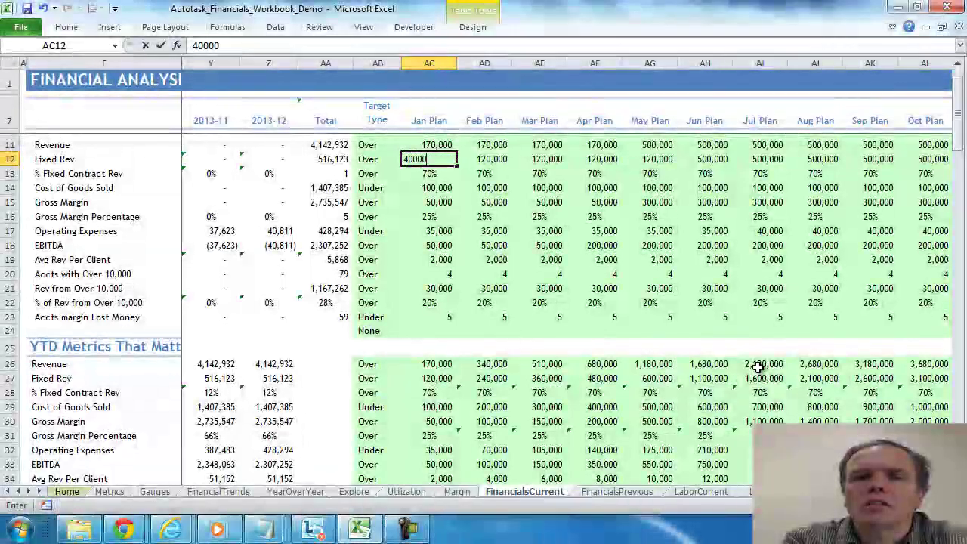
key("Tab")
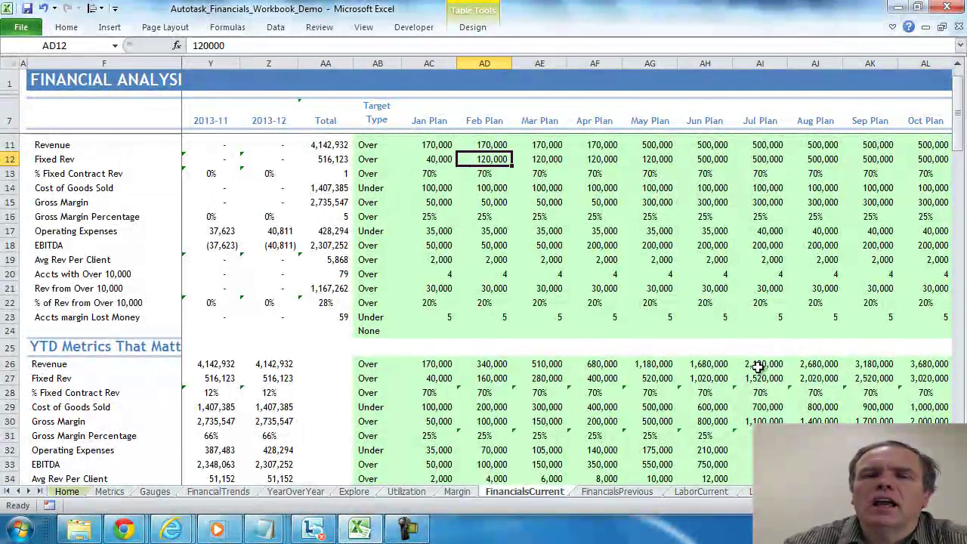
Step: Check Fixed Rev's Met Plan sparkline on FinancialsCurrent and its 2013-01 target on the Metrics sheet
scroll(567, 303, "left", 3)
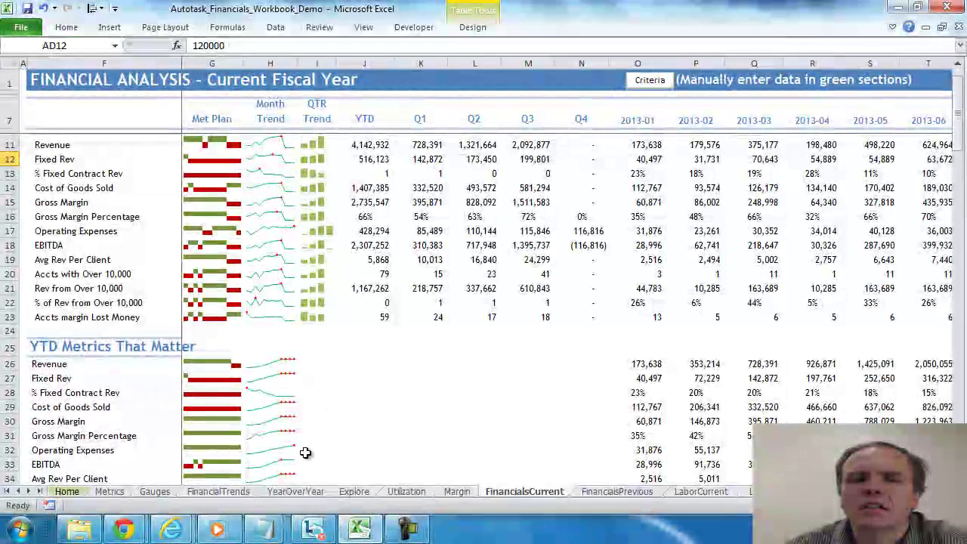
left_click(113, 495)
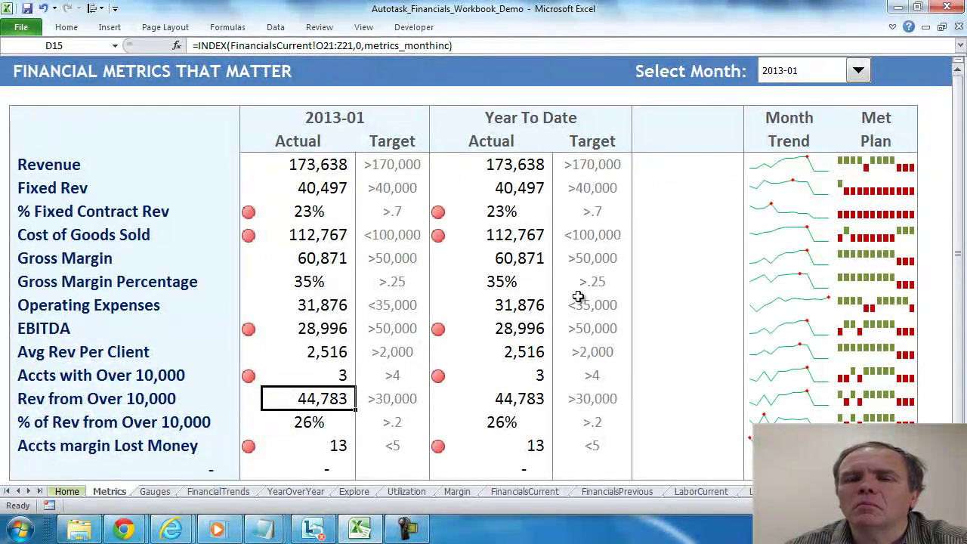
left_click(523, 492)
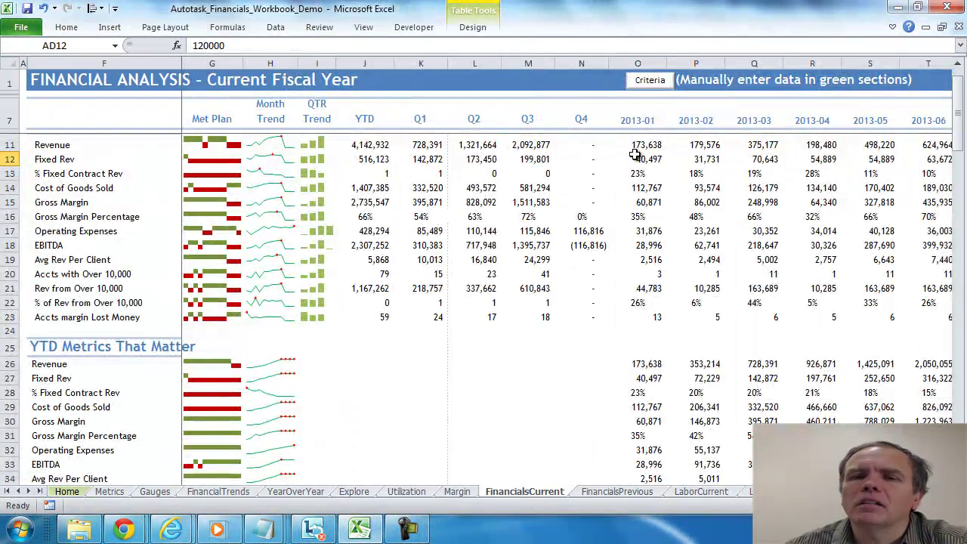
Step: Set the Fixed Rev target for Feb Plan in AD12 to 50000
left_click(638, 157)
scroll(566, 287, "right", 9)
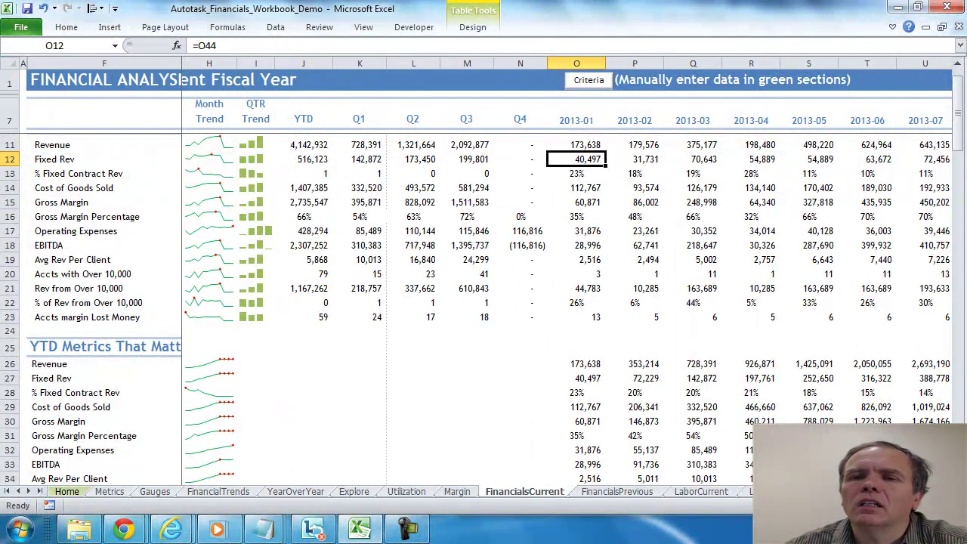
scroll(484, 159, "right", 9)
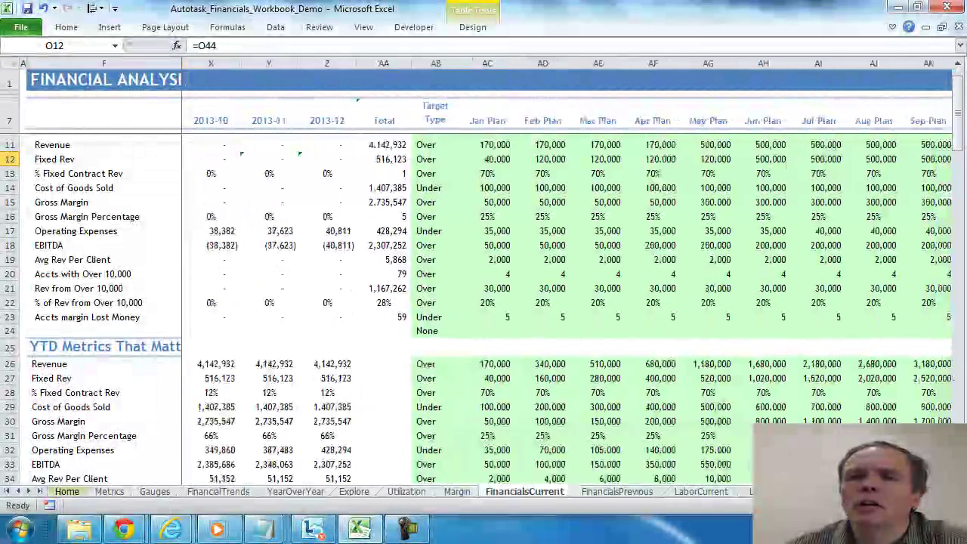
left_click(481, 159)
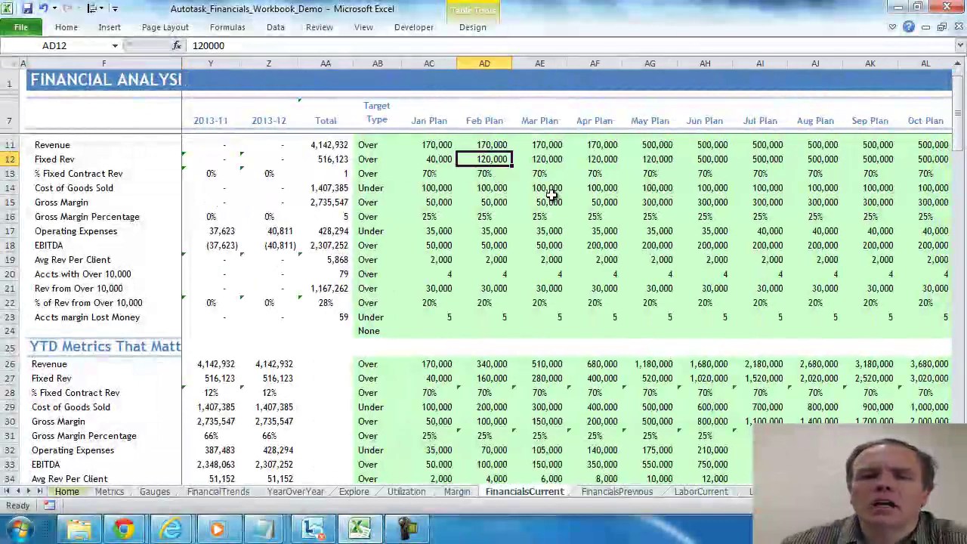
type("50000")
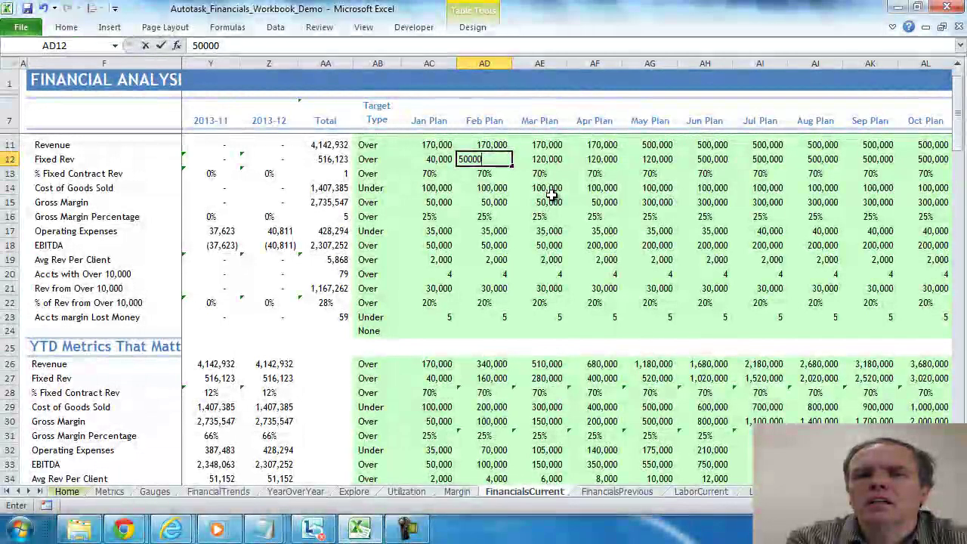
key("Tab")
Step: Copy the Feb Plan Fixed Rev target from AD12 across AE12:AN12 to cover Mar Plan through Dec Plan
key("shift+Tab")
key("ctrl+c")
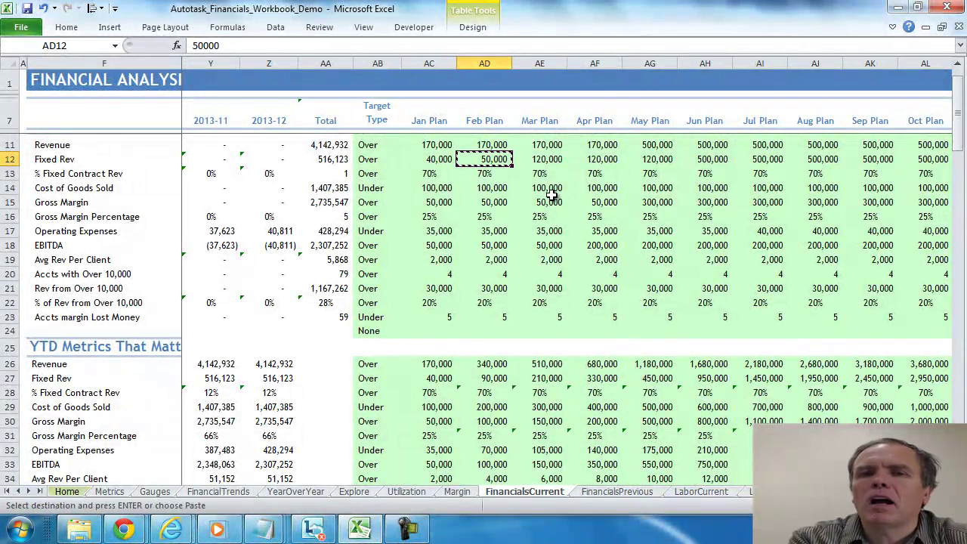
key("shift+Right")
key("shift+Right")
key("shift+Right")
key("shift+Right")
key("shift+Right")
key("shift+Right")
key("shift+Right")
key("shift+Right")
key("shift+Right")
key("shift+Right")
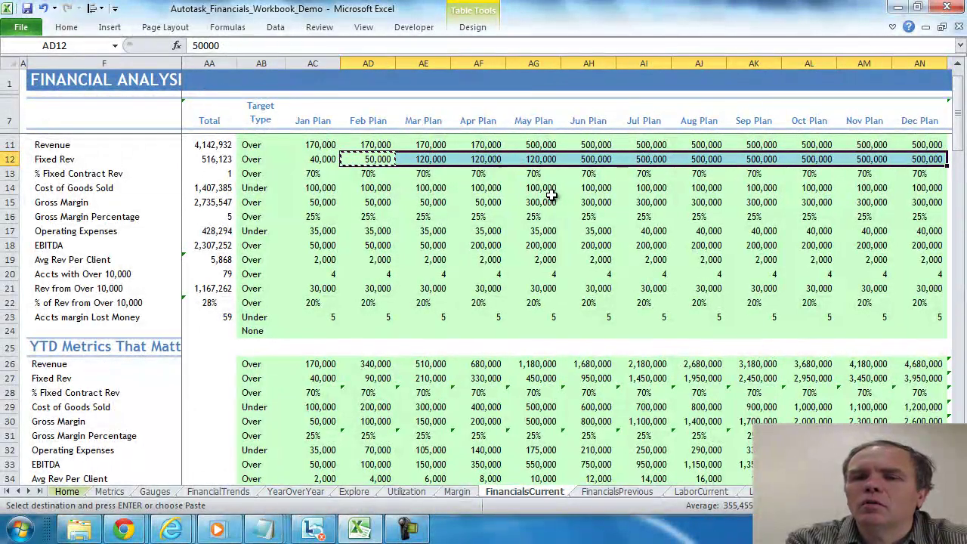
key("ctrl+v")
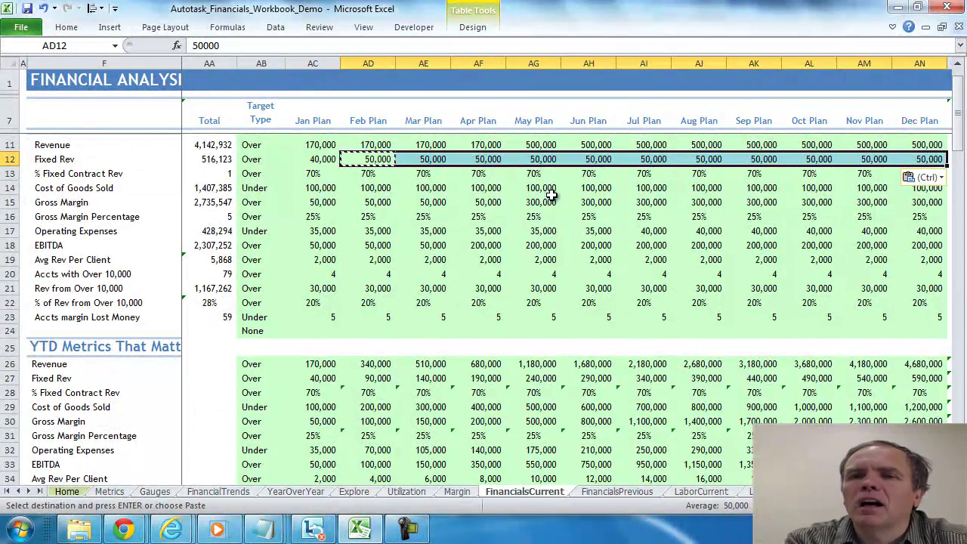
Step: Set the Fixed Rev target for Aug Plan in AJ12 to 90,000
key("Left")
key("Right")
key("Right")
key("Right")
key("Right")
key("Right")
key("Right")
key("Right")
key("Right")
key("Right")
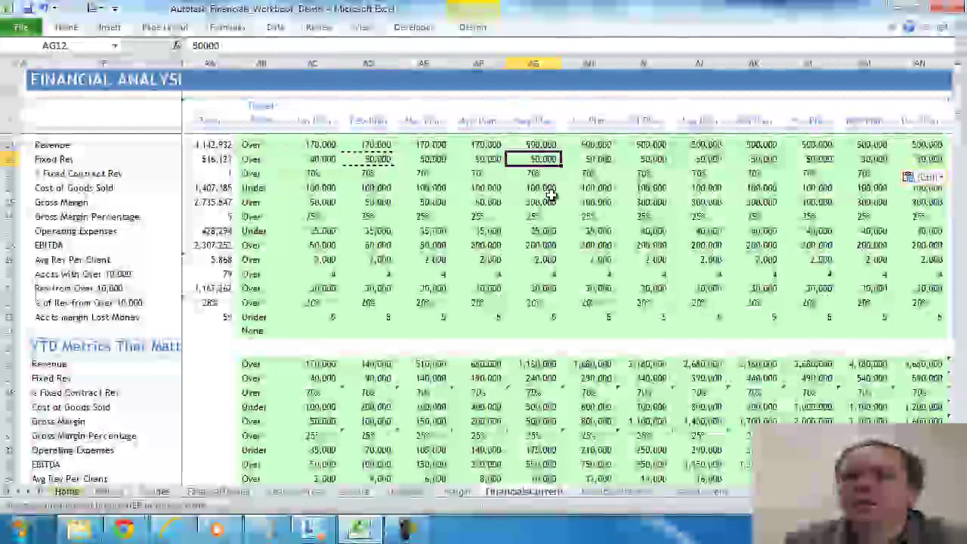
key("Left")
key("Left")
type("9000")
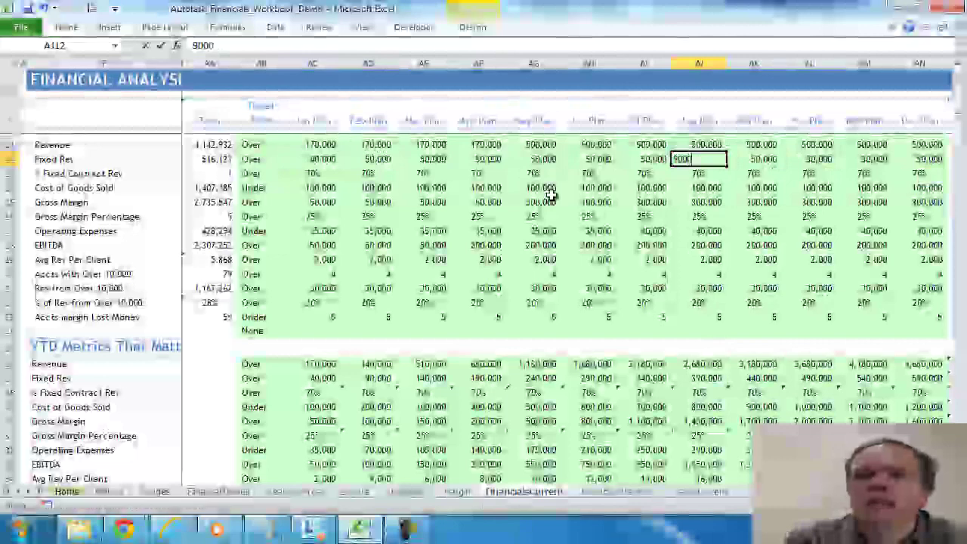
key("Return")
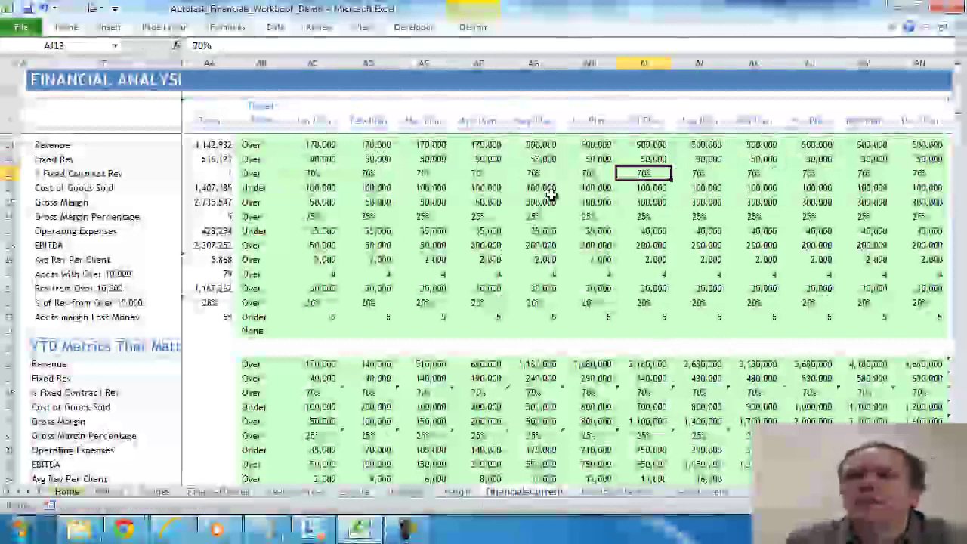
Step: Examine the Fixed Rev row's Met Plan, Month Trend and QTR Trend sparklines and its YTD and Q1–Q3 formulas
key("Home")
key("Left")
key("Left")
key("Left")
key("Left")
key("Left")
key("Left")
key("Left")
key("Left")
key("Left")
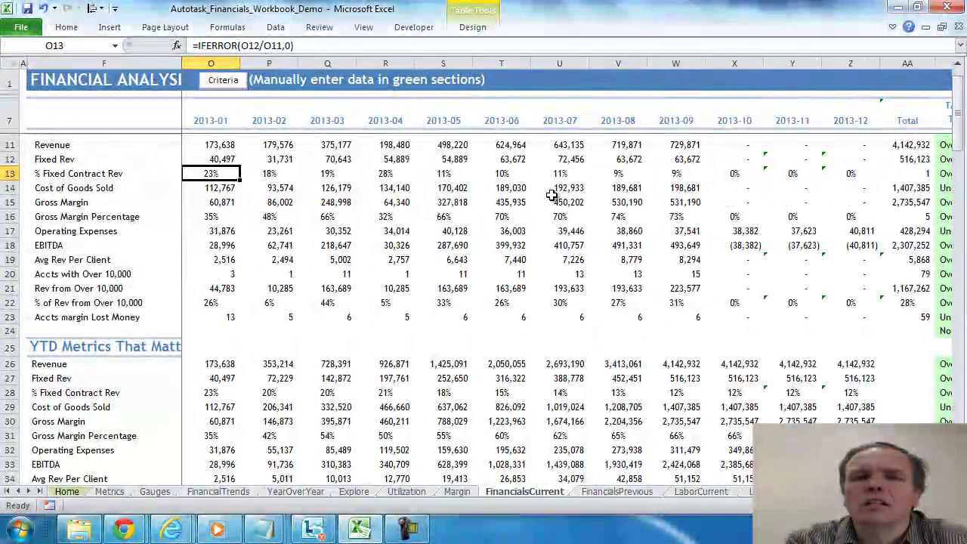
key("Left")
key("Left")
key("Left")
key("Left")
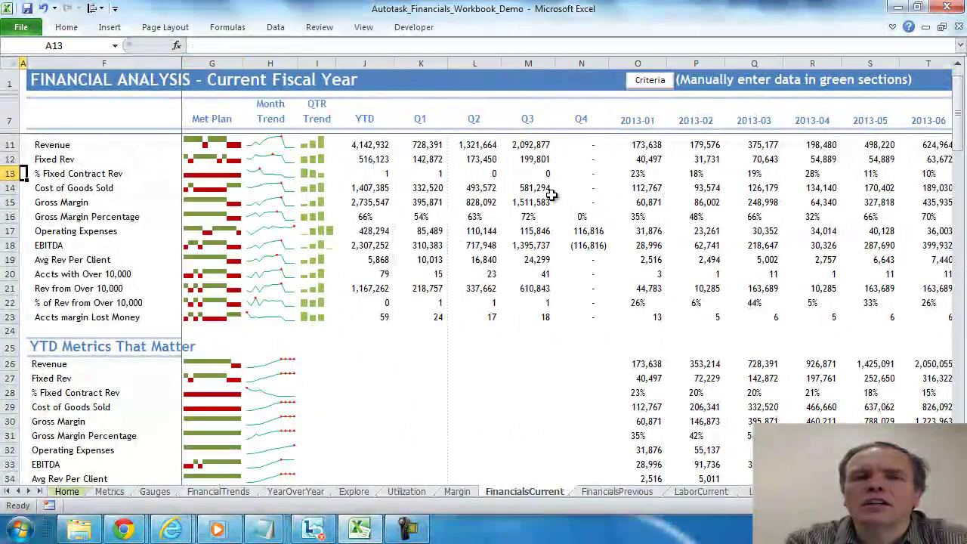
key("Right")
key("Up")
key("Right")
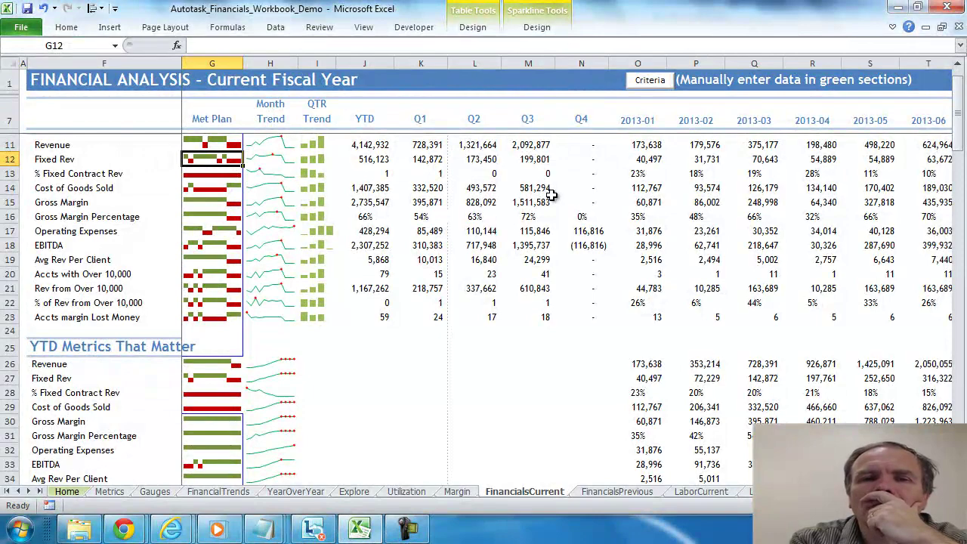
key("Right")
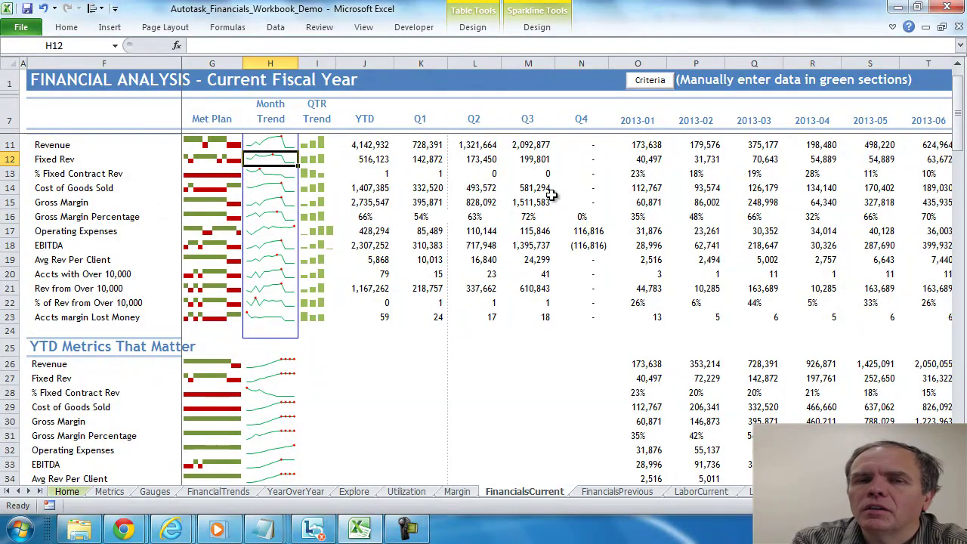
key("Right")
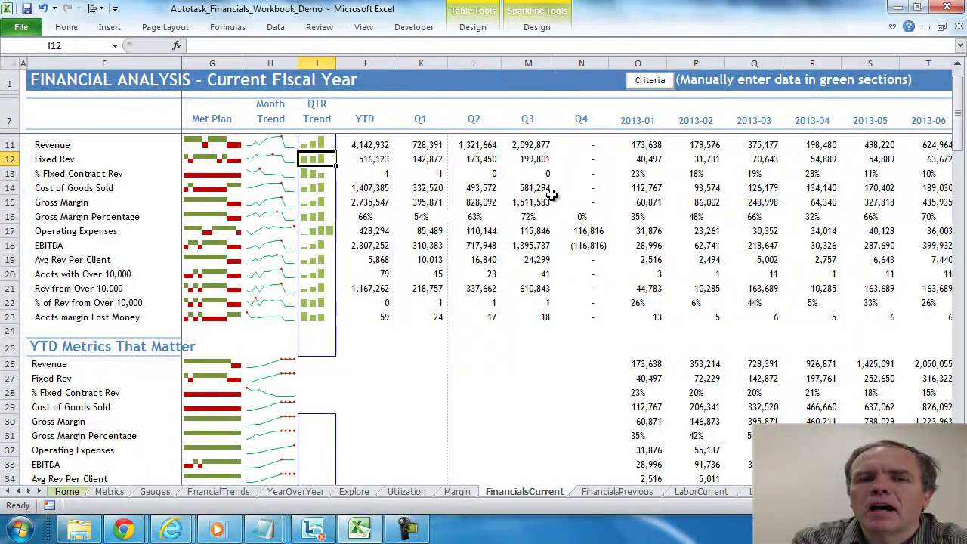
key("Right")
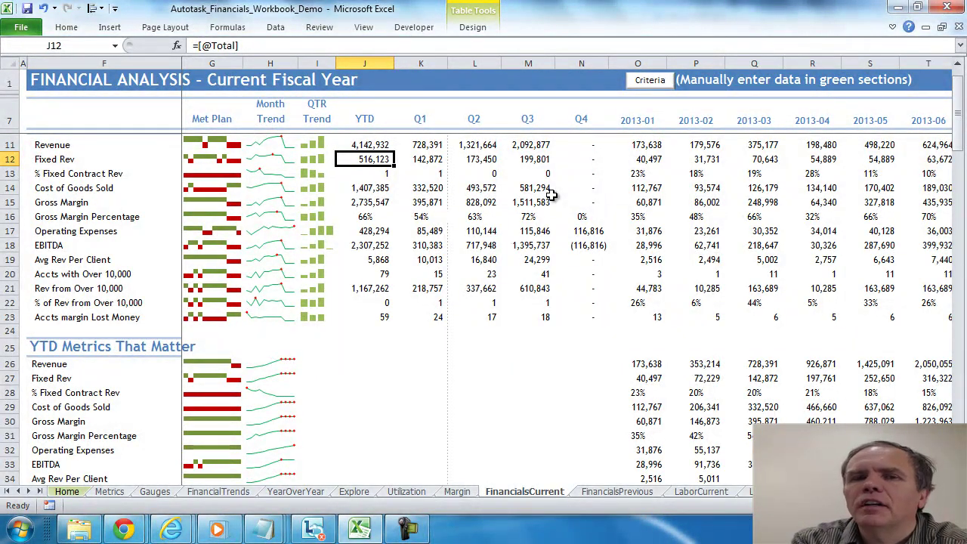
key("Right")
key("Right")
key("Right")
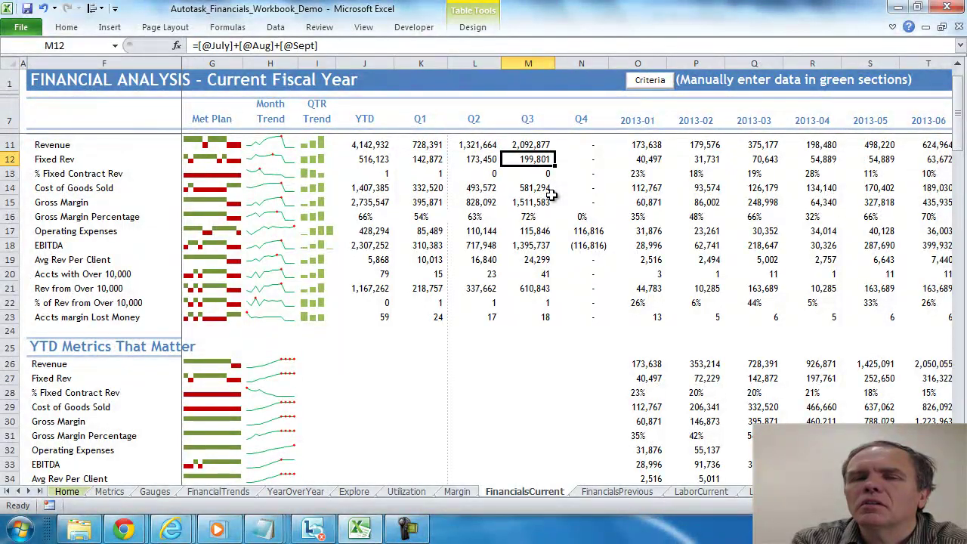
Step: Examine the YTD metrics and the Profit & Loss revenue rows, including their quarterly amounts and trend sparklines
key("Down")
key("Down")
key("Down")
key("Down")
key("Down")
key("Down")
key("Down")
key("Down")
key("Down")
key("Down")
key("Down")
key("Down")
key("Down")
key("Down")
key("Down")
key("Down")
key("Down")
key("Down")
key("Down")
key("Down")
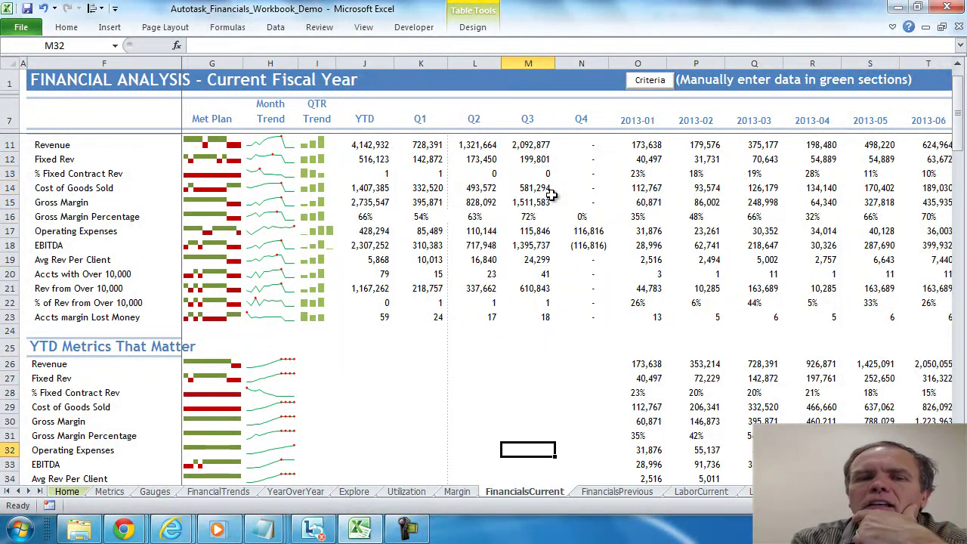
key("Down")
key("Down")
key("Down")
key("Down")
key("Down")
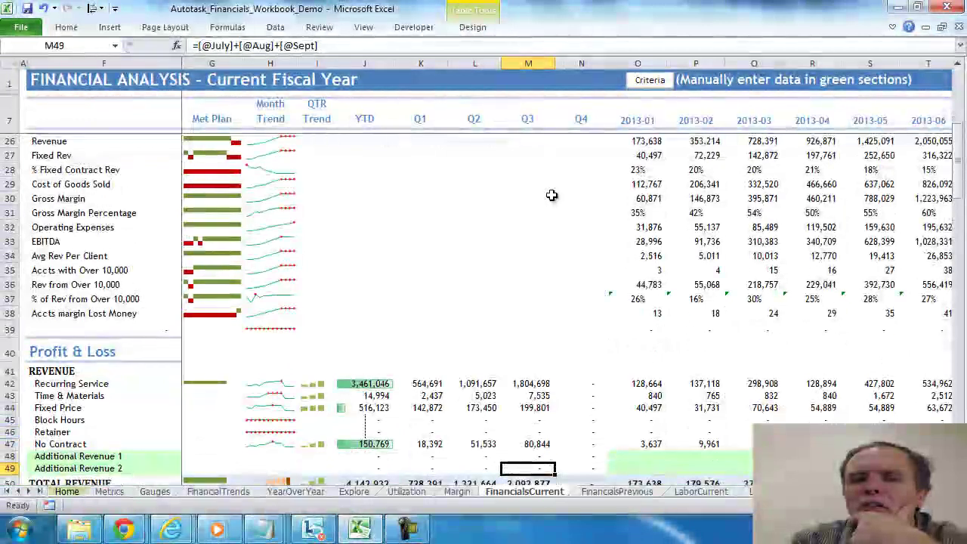
key("Up")
key("Up")
key("Up")
key("Up")
key("Up")
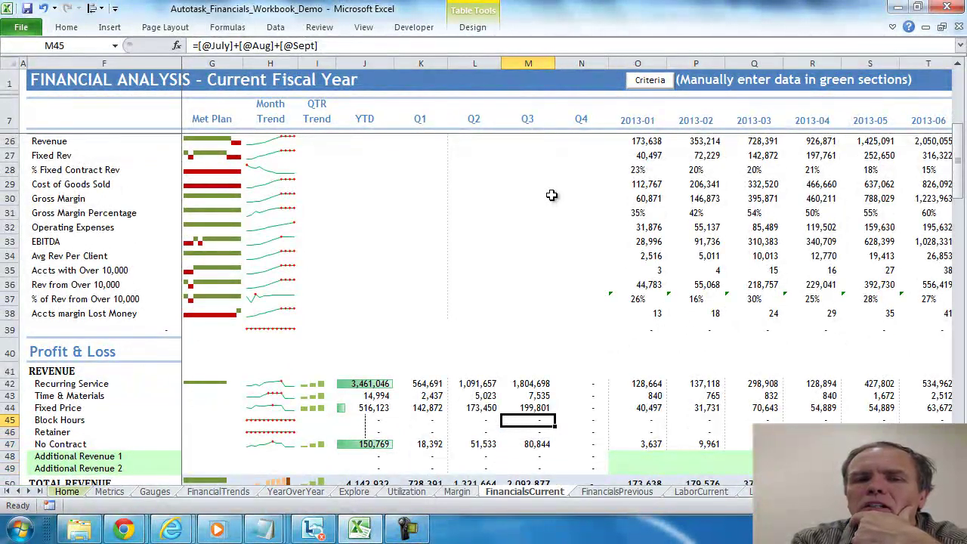
key("Left")
key("Left")
key("Left")
key("Left")
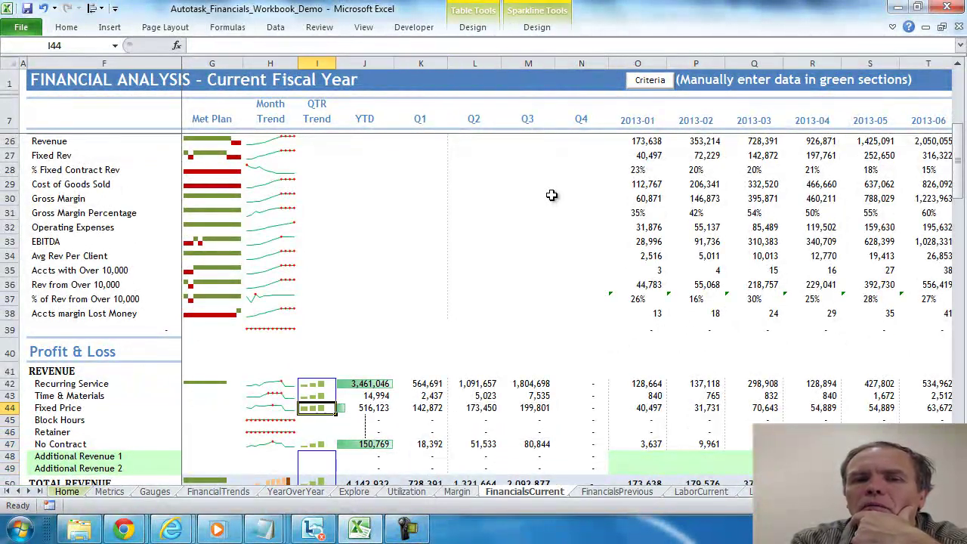
key("Down")
key("Down")
key("Down")
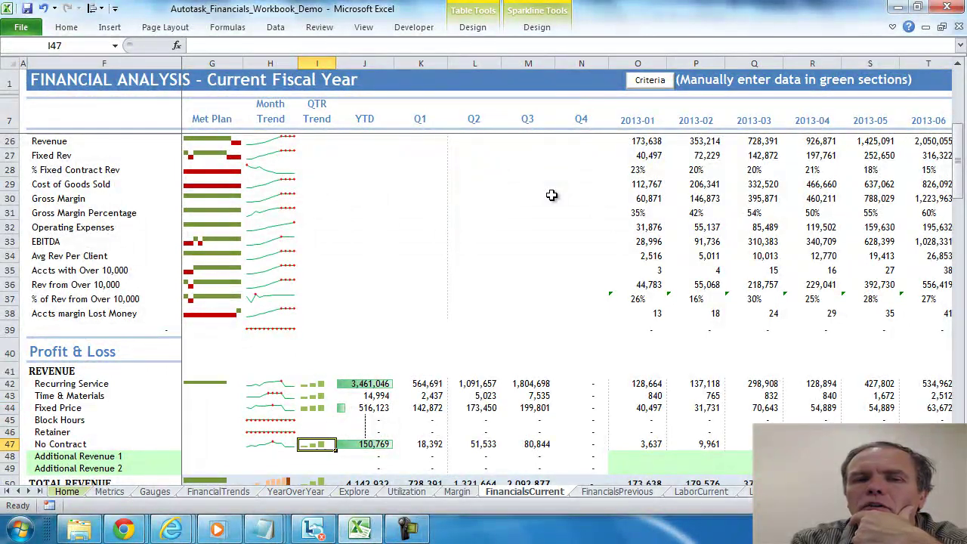
Step: Examine the Cost of Goods Sold, Total Gross Margin and Gross Margin % rows with their QTR Trend sparklines
key("Down")
key("Down")
key("Down")
key("Down")
key("Down")
key("Down")
key("Down")
key("Down")
key("Down")
key("Down")
key("Down")
key("Down")
key("Down")
key("Down")
key("Down")
key("Down")
key("Down")
key("Down")
key("Down")
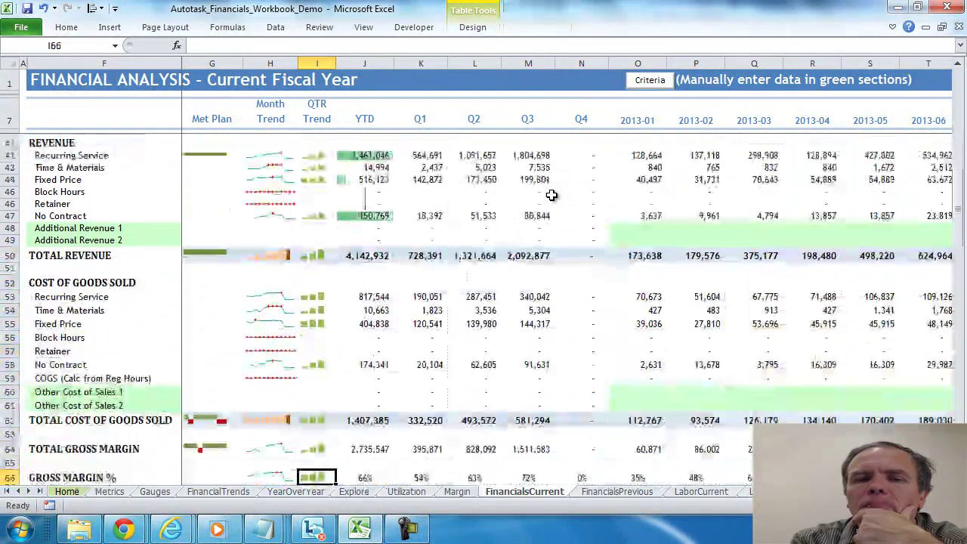
key("Up")
key("Up")
key("Up")
key("Up")
key("Up")
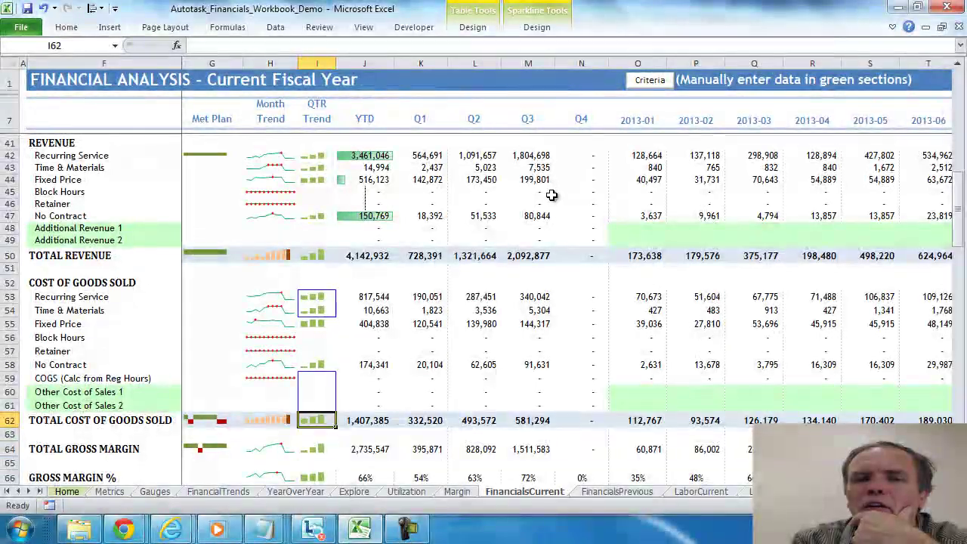
Step: Examine the Month Trend sparklines from the Cost of Goods Sold rows back up to the Fixed Rev row of Metrics That Matter
key("Up")
key("Up")
key("Up")
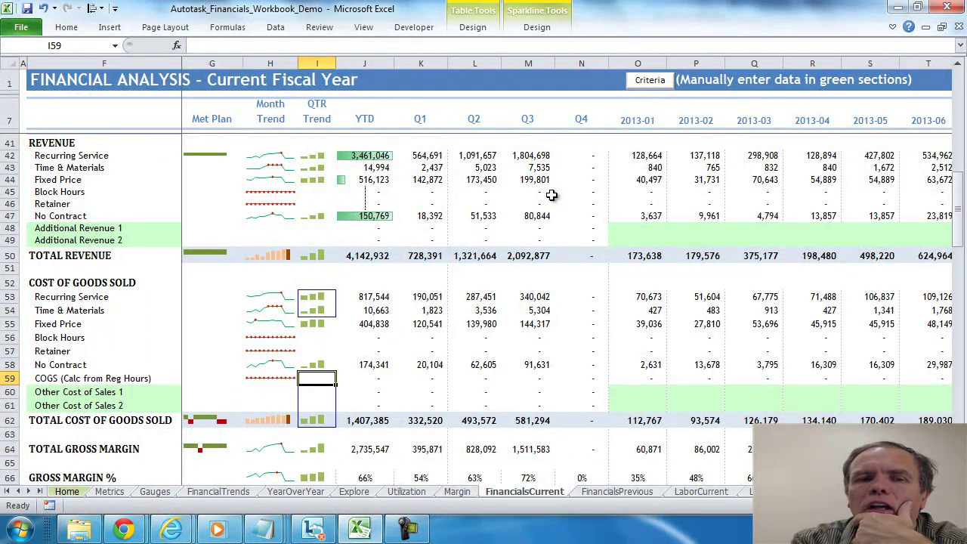
key("Left")
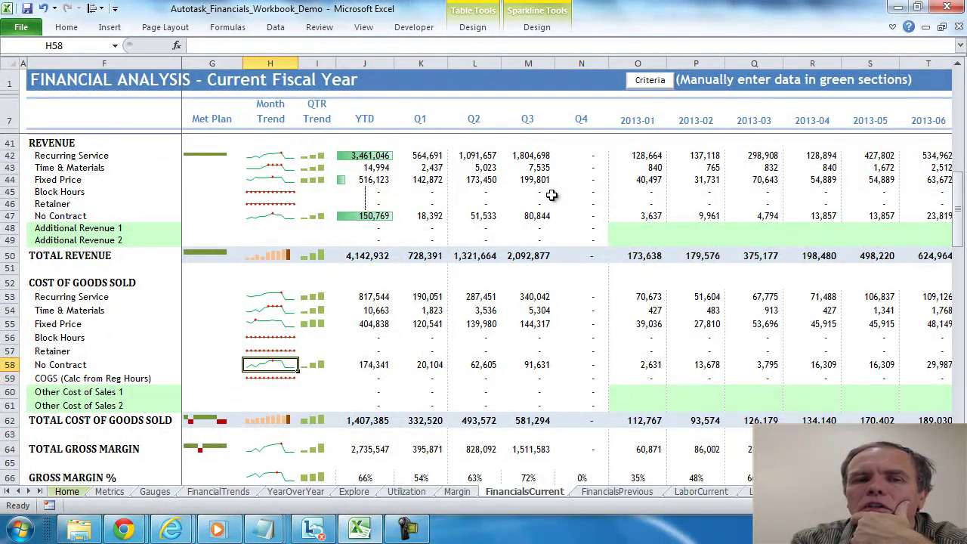
key("Up")
key("Up")
key("Up")
key("Up")
key("Up")
key("Up")
key("Up")
key("Up")
key("Up")
key("Up")
key("Up")
key("Up")
key("Up")
key("Up")
key("Up")
key("Up")
key("Up")
key("Up")
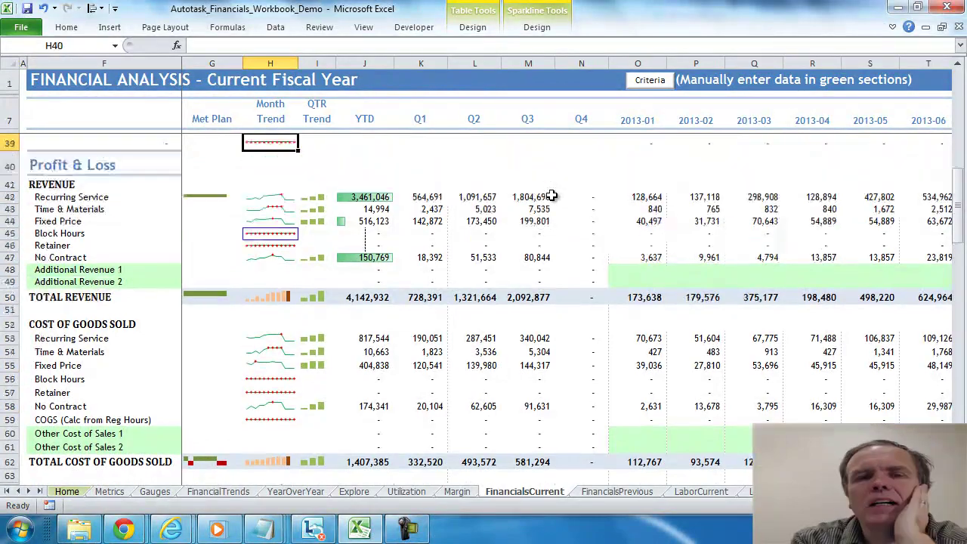
key("Up")
key("Up")
key("Up")
key("Up")
key("Up")
key("Up")
key("Up")
key("Up")
key("Up")
key("Up")
key("Up")
key("Up")
key("Up")
key("Up")
key("Up")
key("Up")
key("Up")
key("Up")
key("Up")
key("Up")
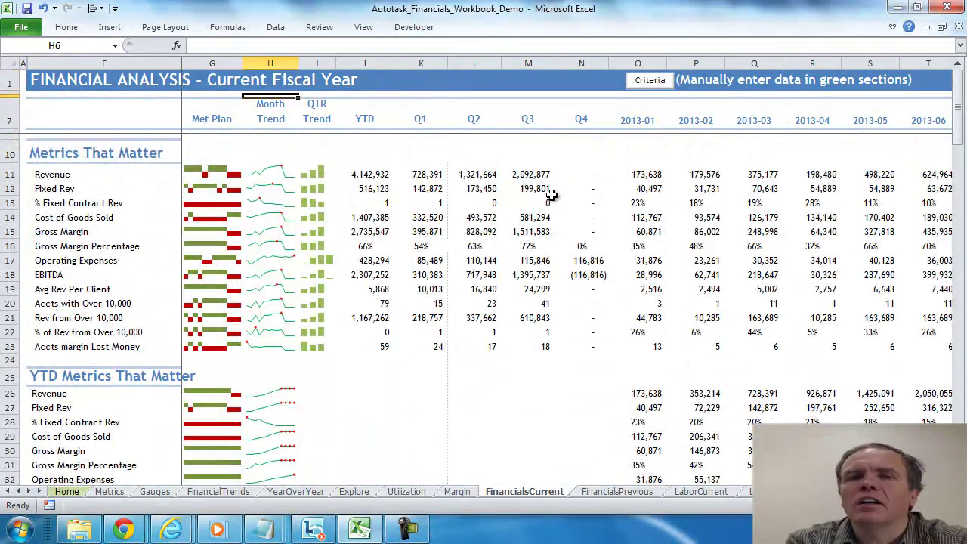
key("Down")
key("Down")
key("Down")
key("Down")
key("Down")
key("Down")
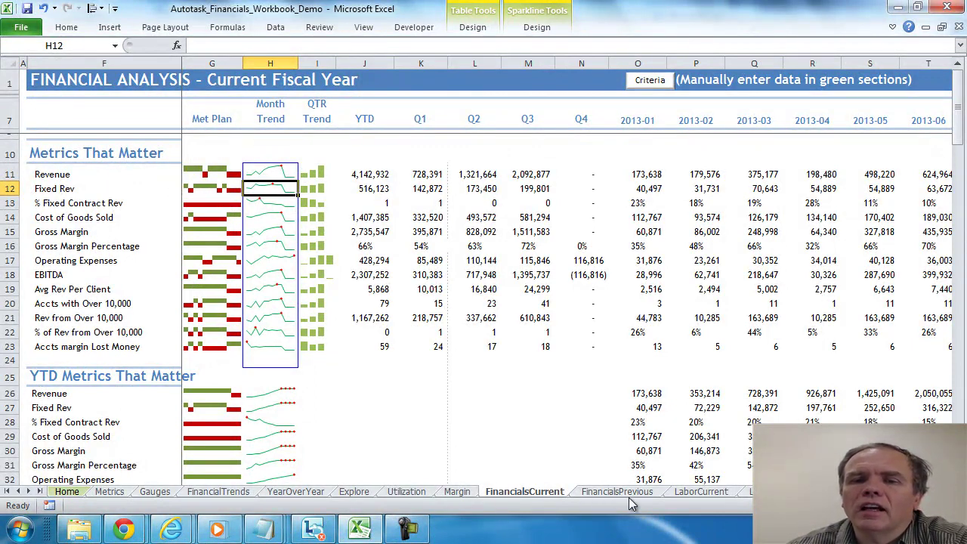
Step: Show the 2013-07 figures on the Metrics sheet
left_click(107, 491)
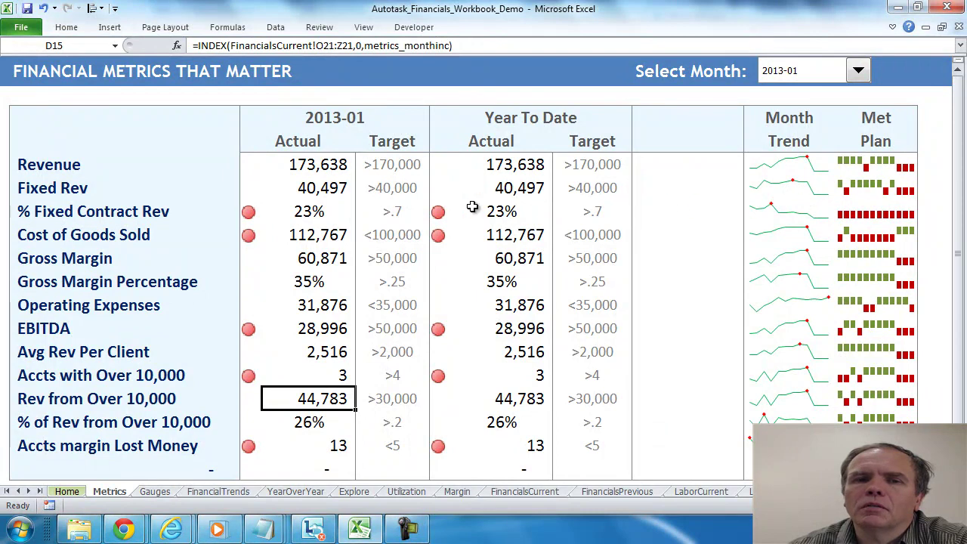
left_click(859, 71)
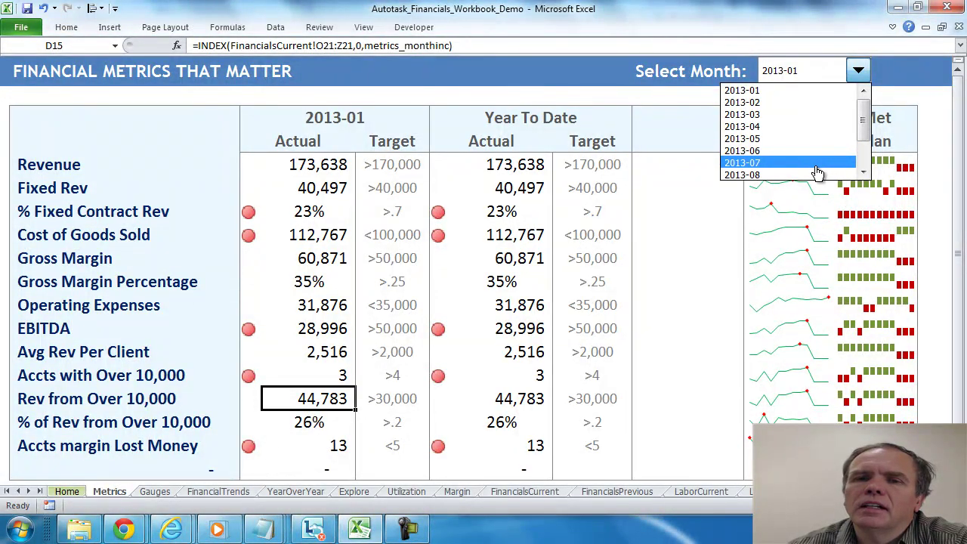
left_click(816, 170)
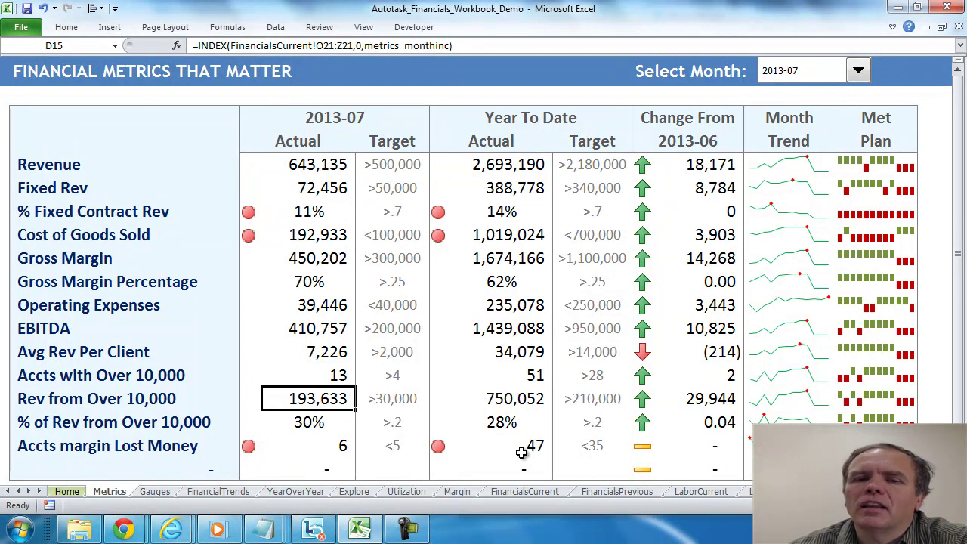
Step: Examine the FinancialsCurrent sheet's monthly amounts and plan targets, and its Profit & Loss, Revenue Analysis and Margin Analysis sections
left_click(554, 492)
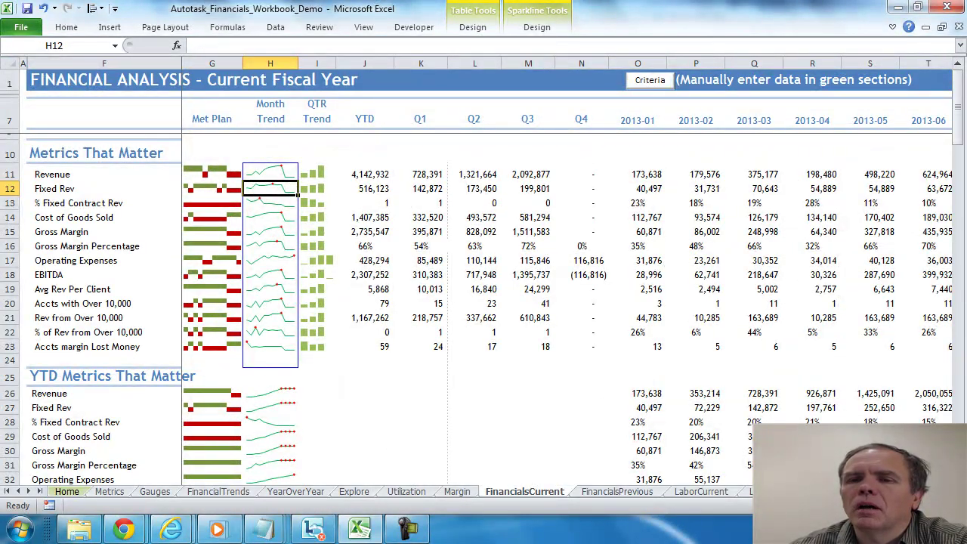
scroll(566, 272, "right", 6)
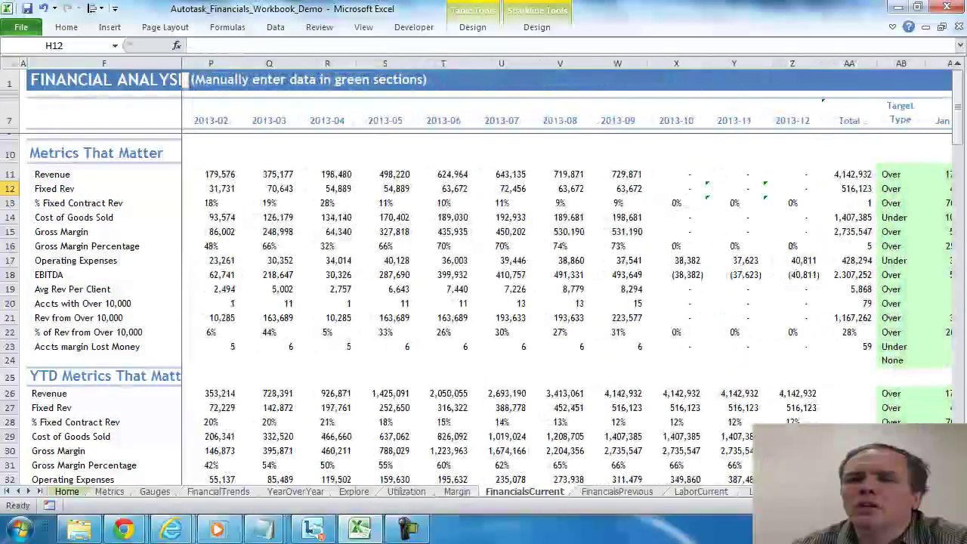
scroll(822, 248, "right", 3)
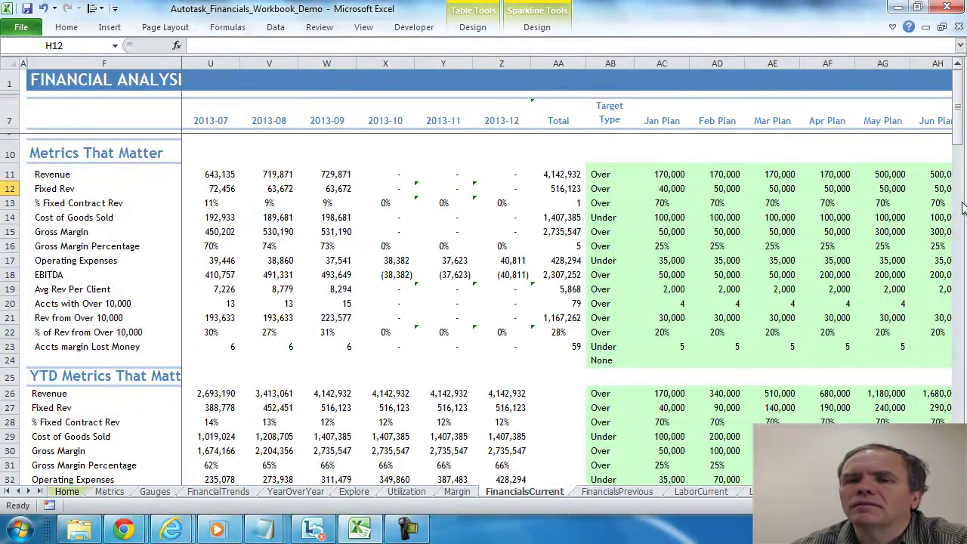
scroll(566, 272, "left", 8)
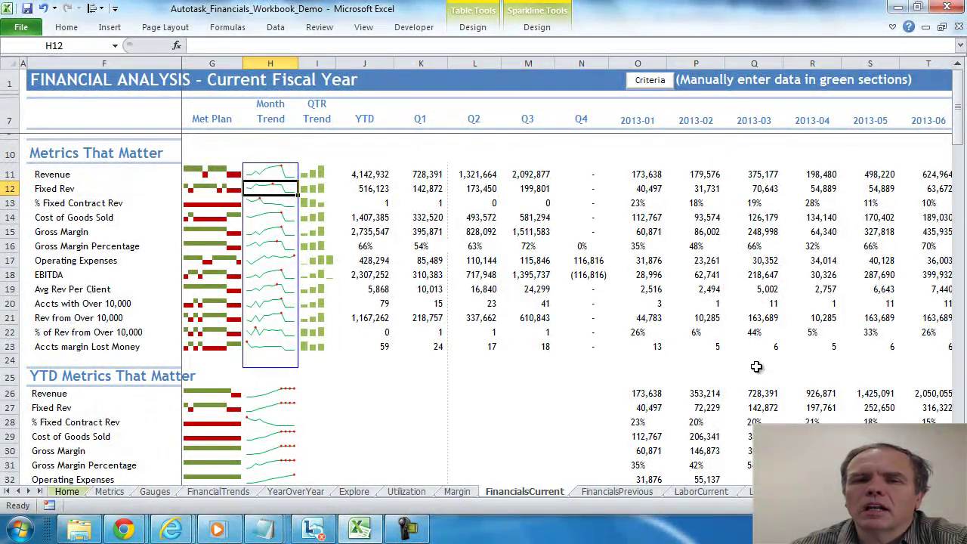
left_click_drag(963, 149, 964, 221)
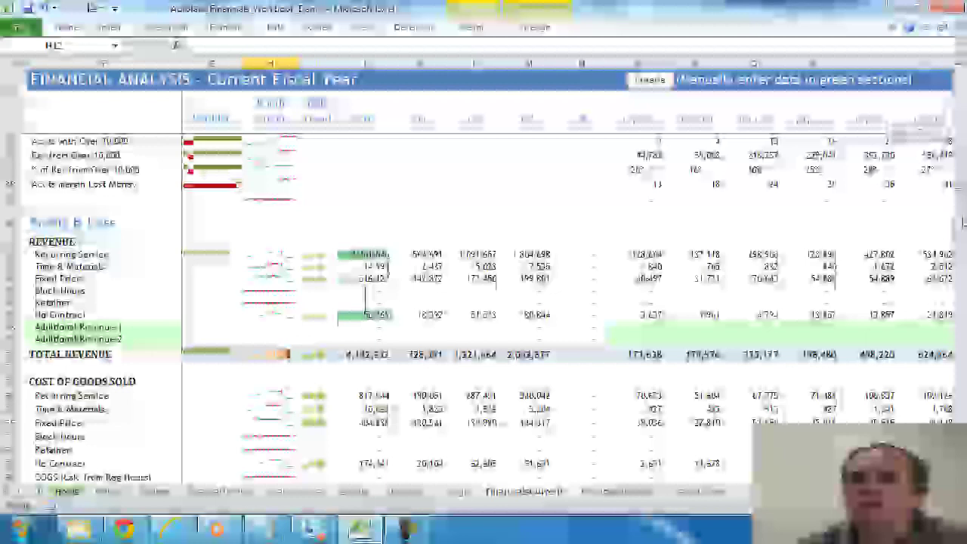
left_click_drag(963, 221, 964, 342)
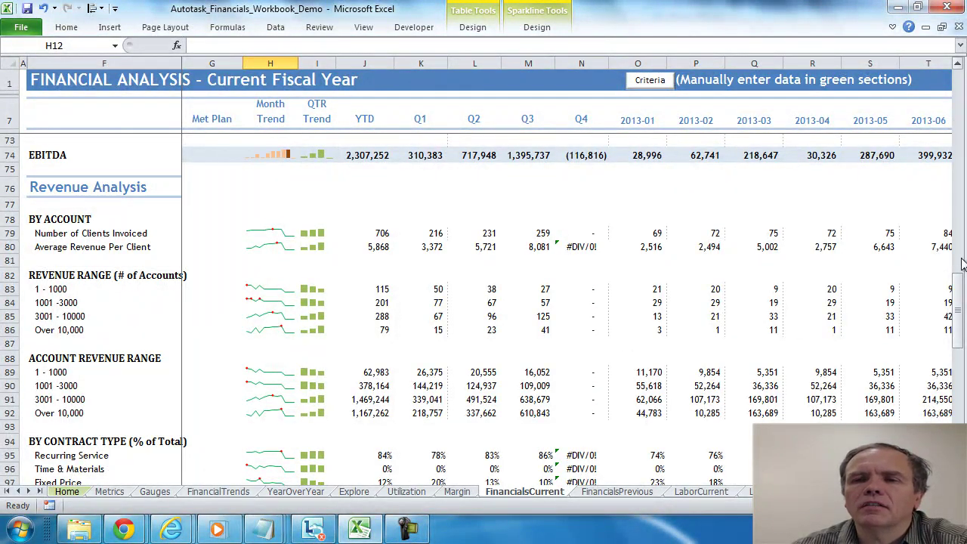
left_click_drag(958, 291, 958, 338)
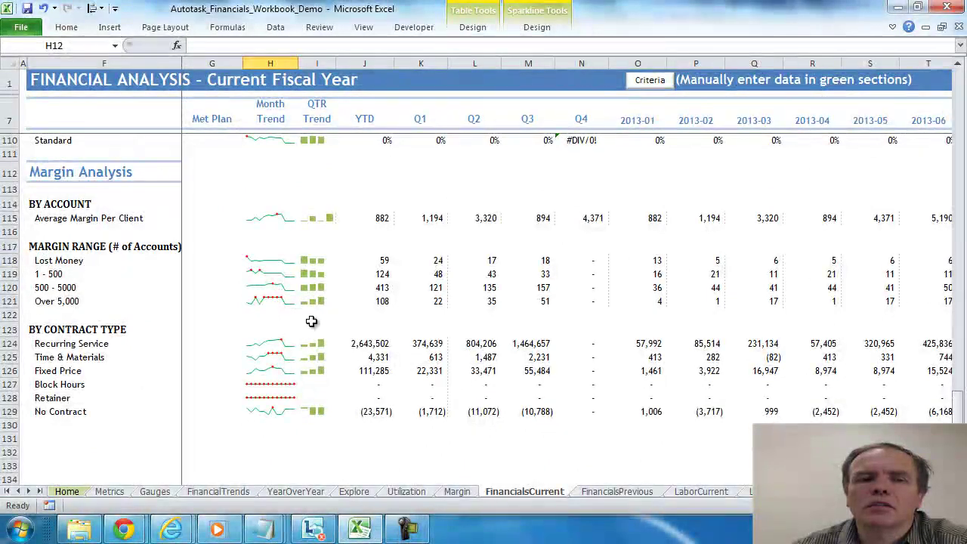
scroll(434, 415, "up", 20)
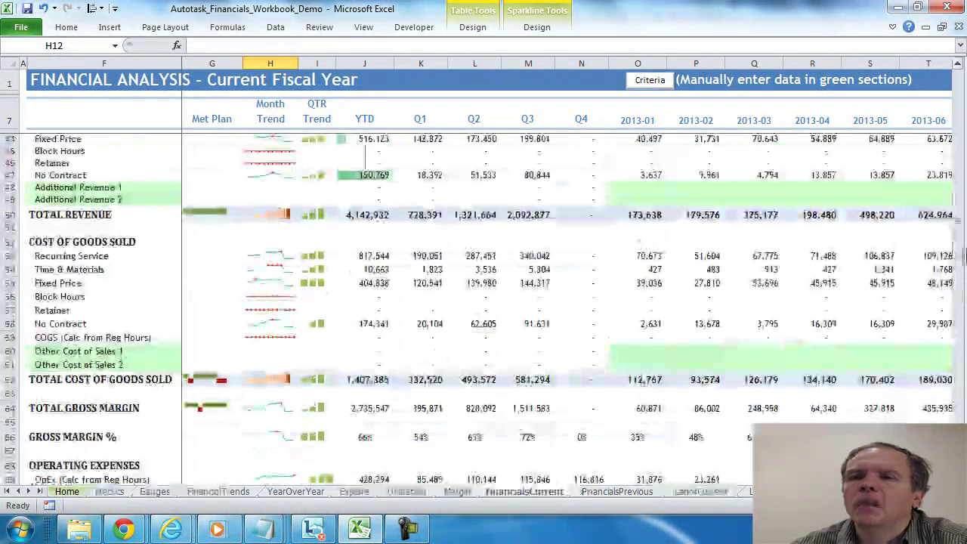
Step: Return to the Metrics sheet and change the selected month to 2013-09
left_click(113, 492)
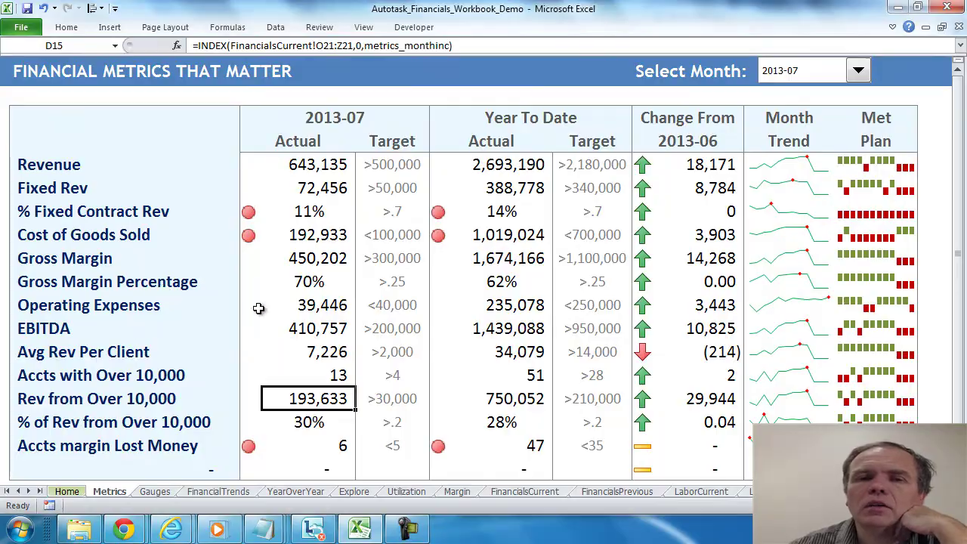
left_click(949, 170)
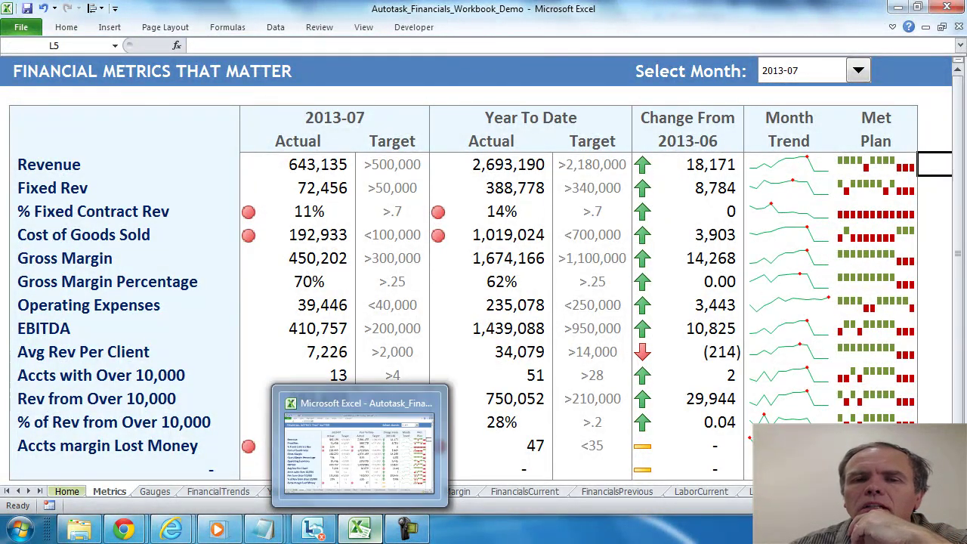
left_click(940, 400)
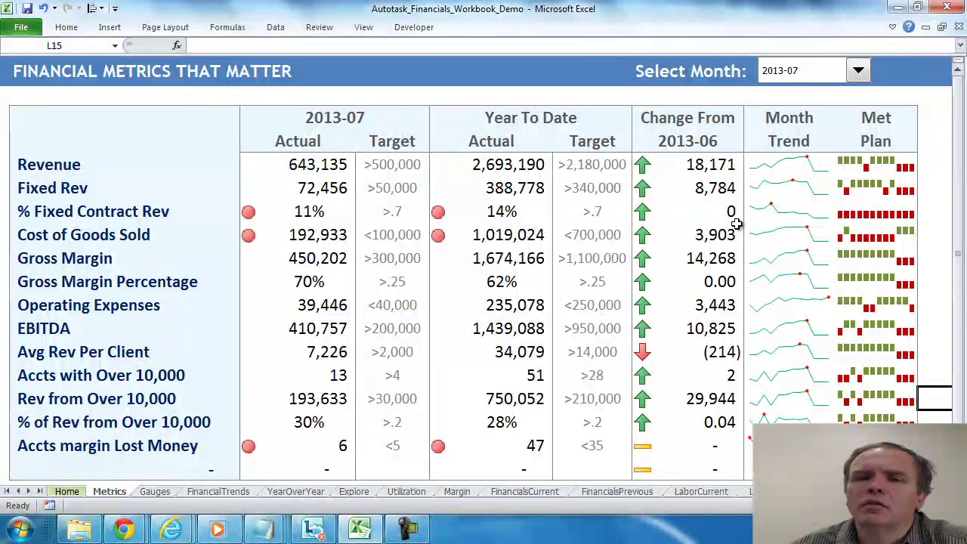
left_click(858, 71)
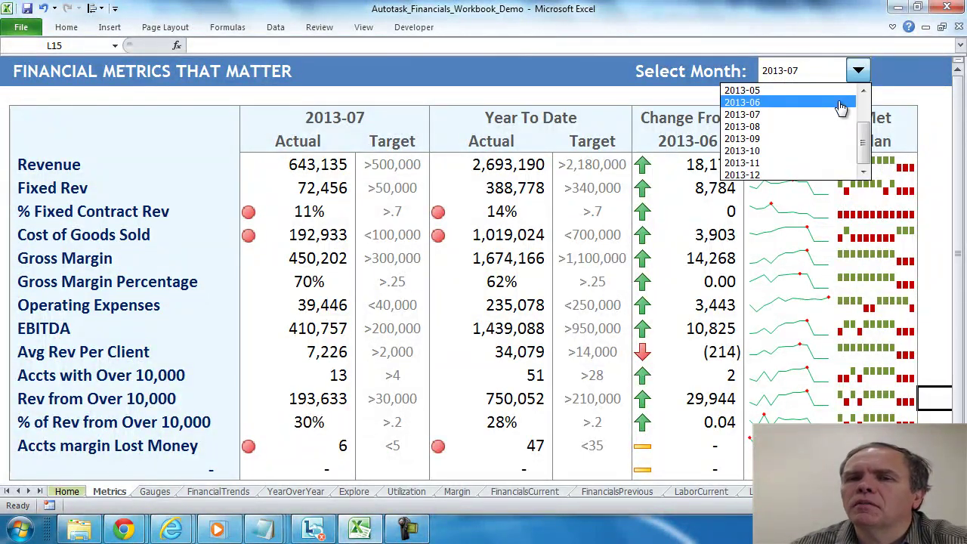
left_click(813, 145)
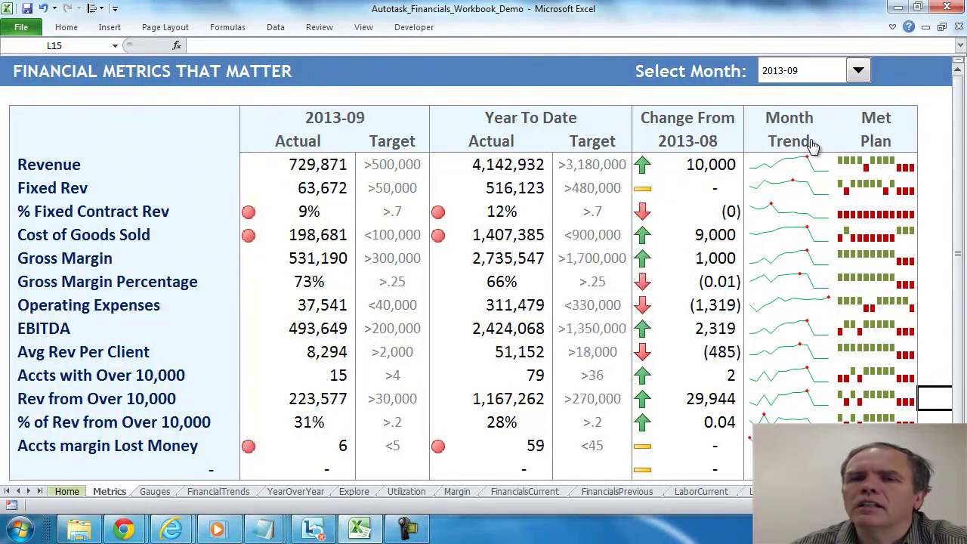